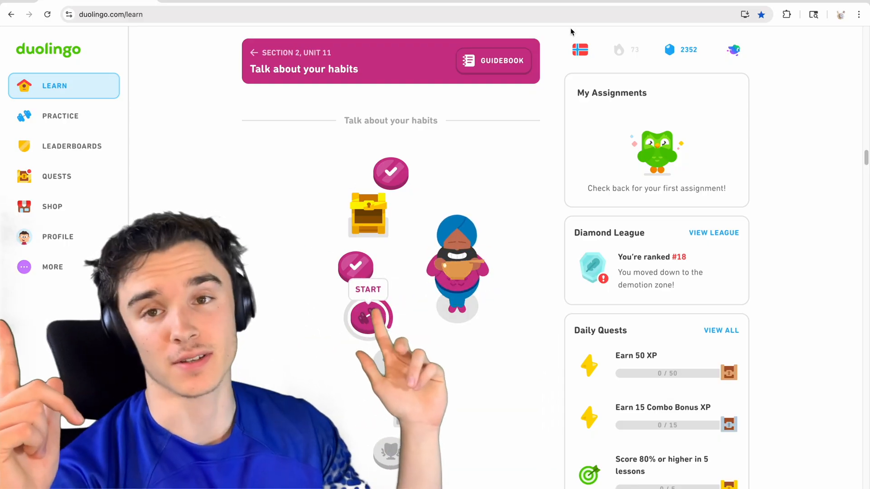
Open the list of courses that can be added and look through all the languages on offer.
mouse_move(574, 52)
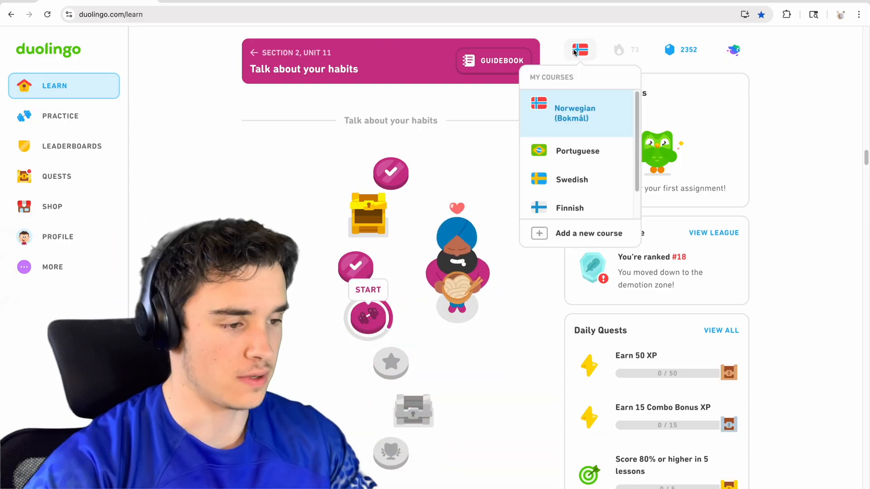
left_click(578, 233)
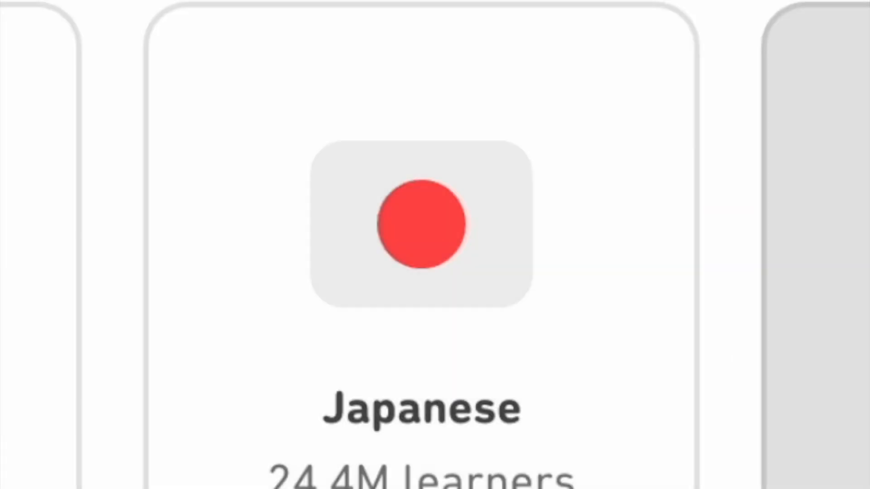
scroll(726, 257, "down", 2)
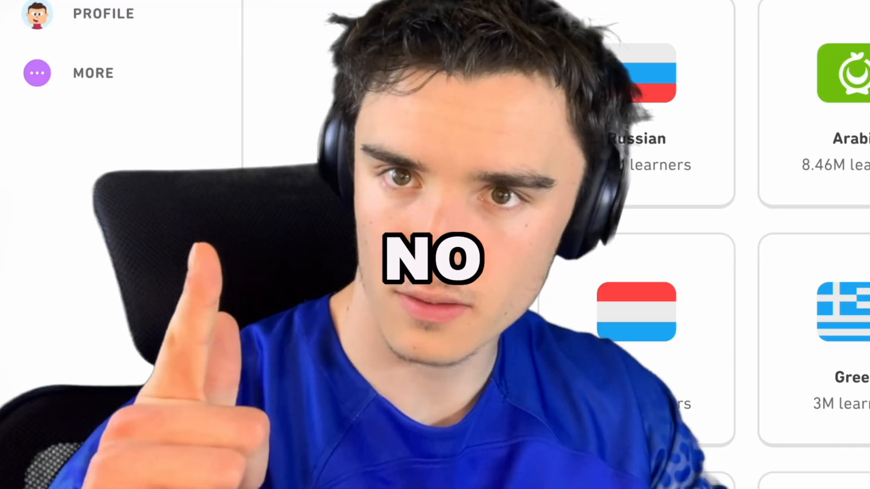
scroll(540, 267, "down", 2)
scroll(541, 271, "down", 12)
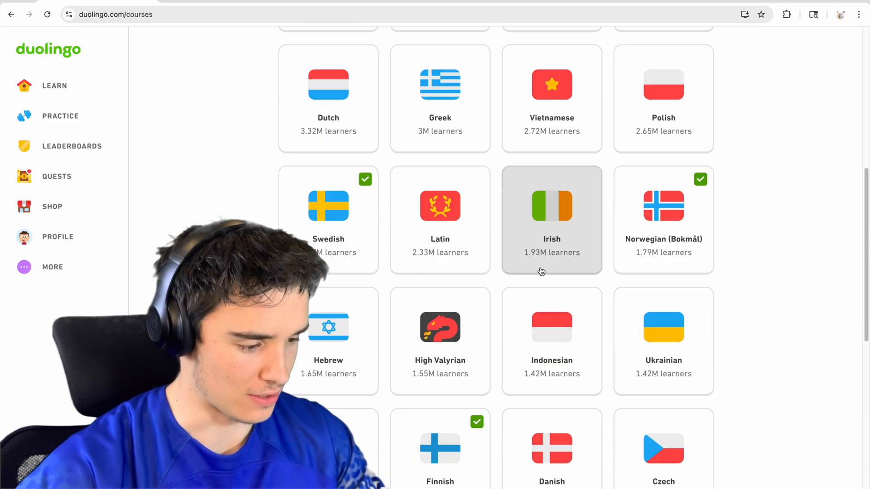
scroll(541, 271, "down", 2)
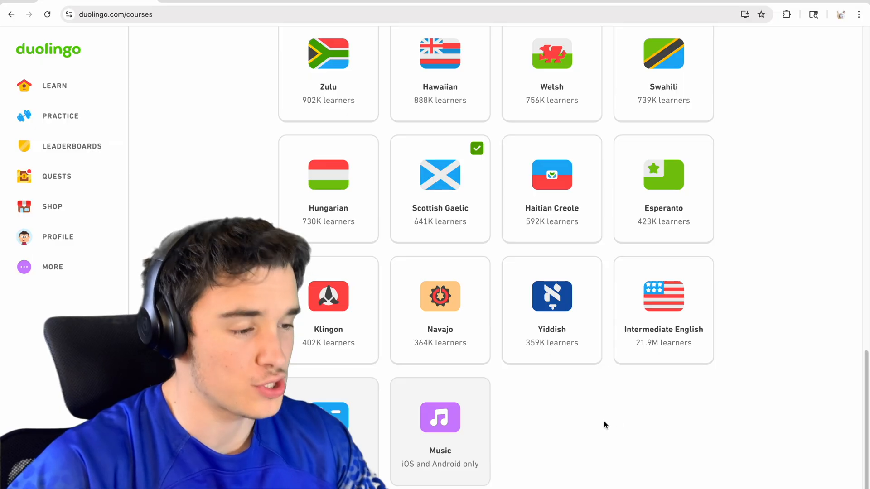
scroll(602, 424, "up", 6)
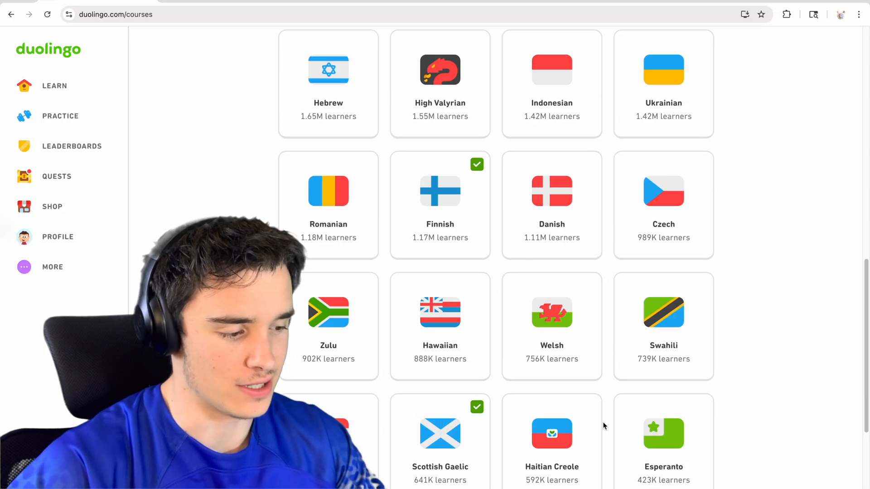
scroll(625, 394, "down", 6)
scroll(650, 361, "up", 14)
scroll(762, 277, "down", 14)
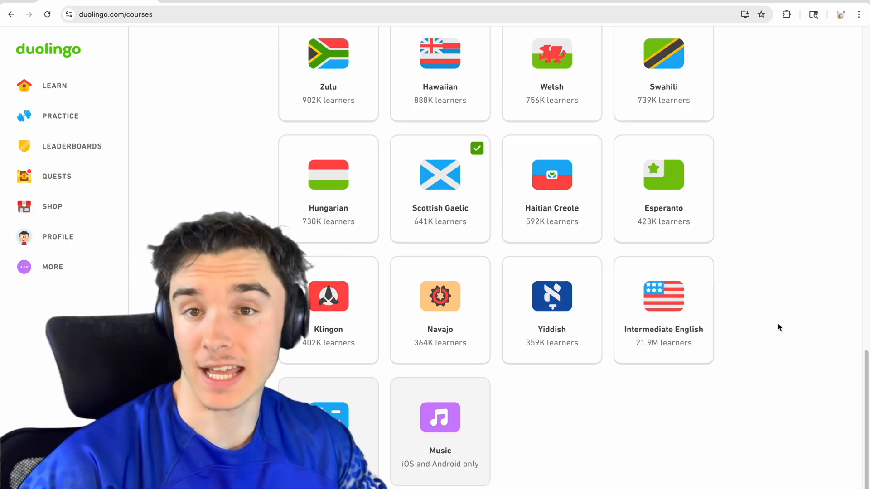
scroll(724, 295, "up", 18)
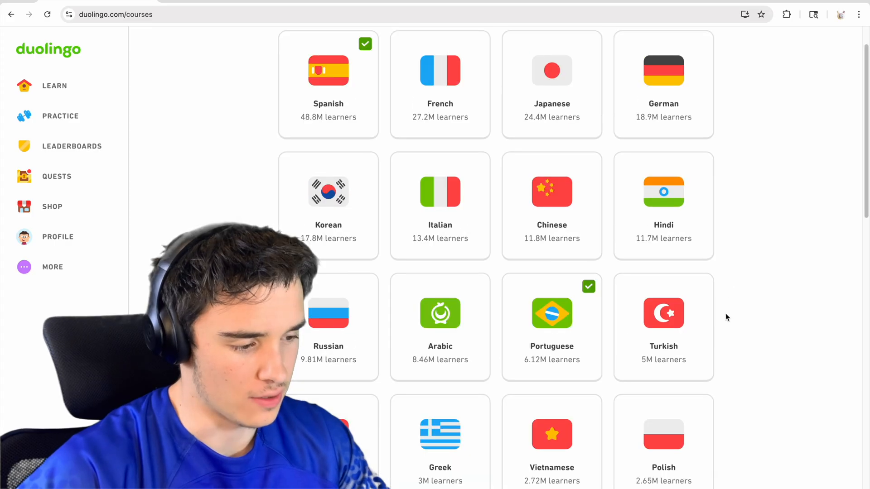
scroll(815, 324, "down", 4)
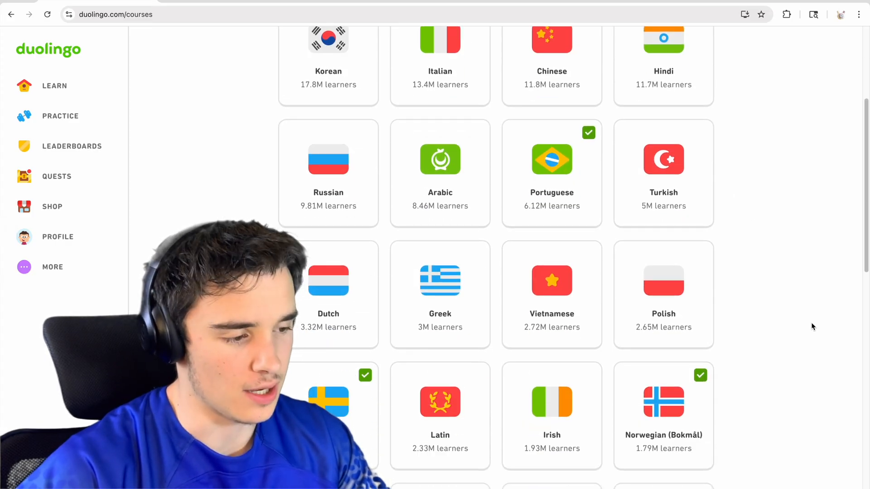
scroll(812, 326, "down", 15)
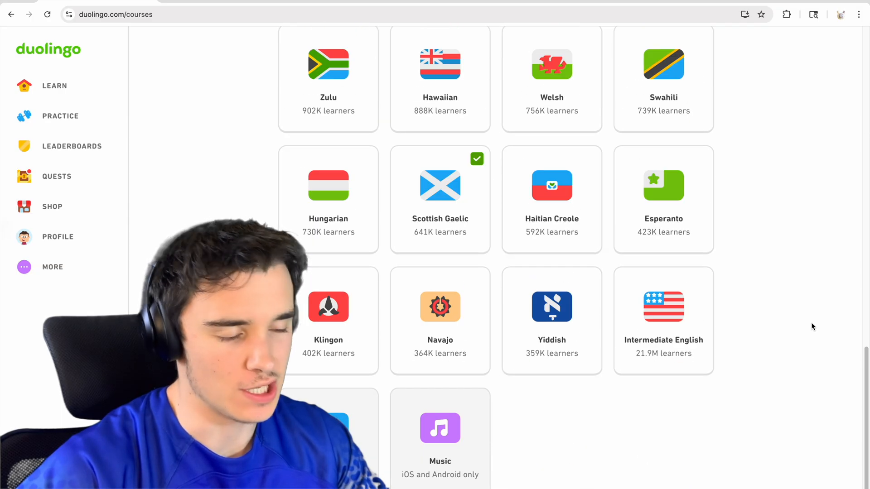
Search Google in a new tab for "portuguese flag" and show the image results.
key("super+t")
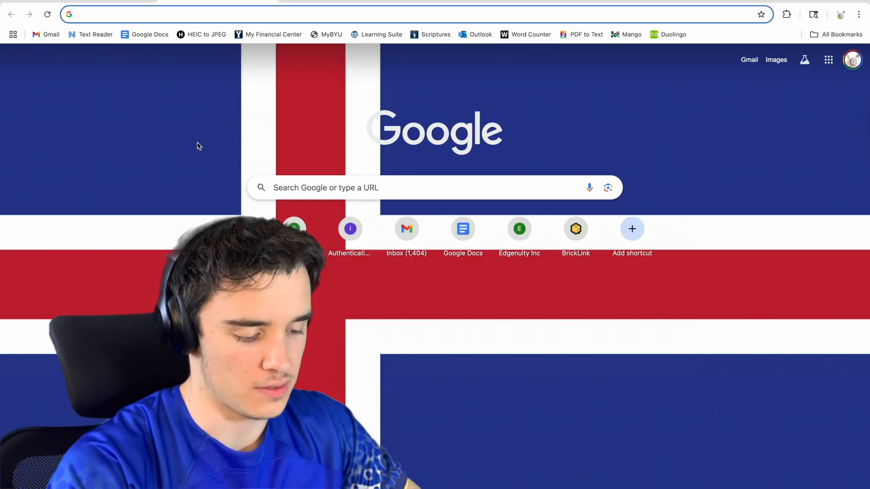
type("portugese f")
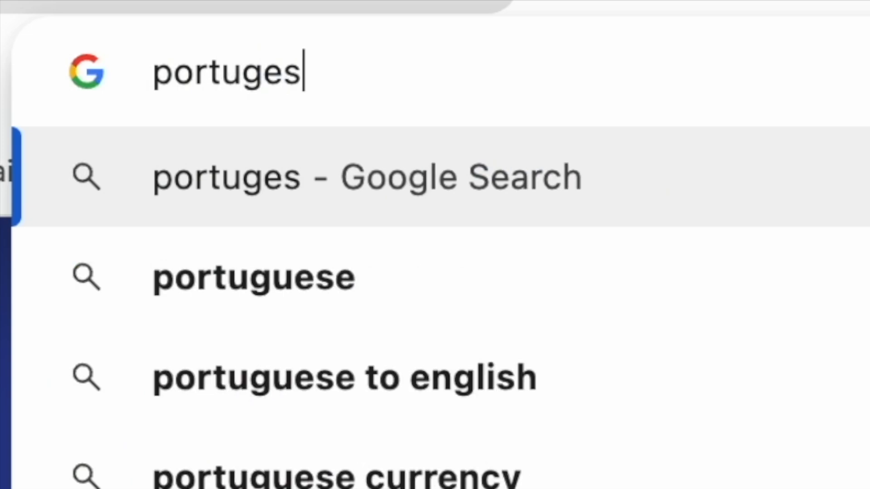
type("lag")
key("Return")
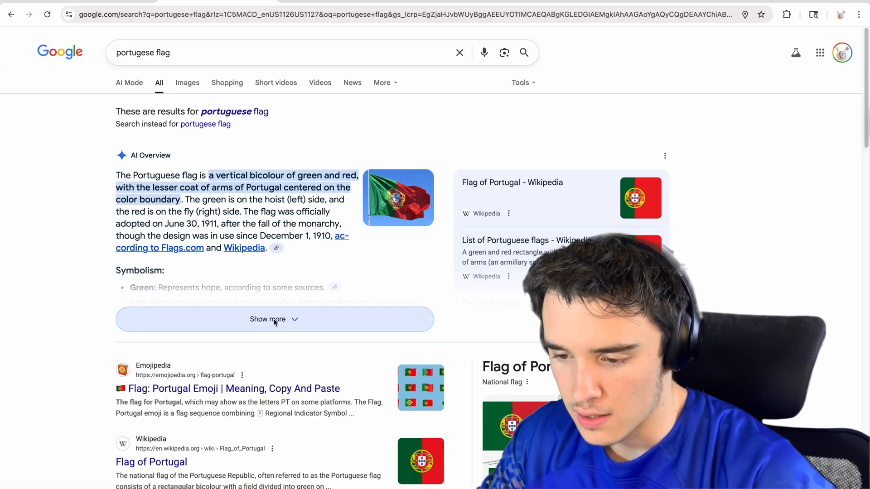
left_click(274, 320)
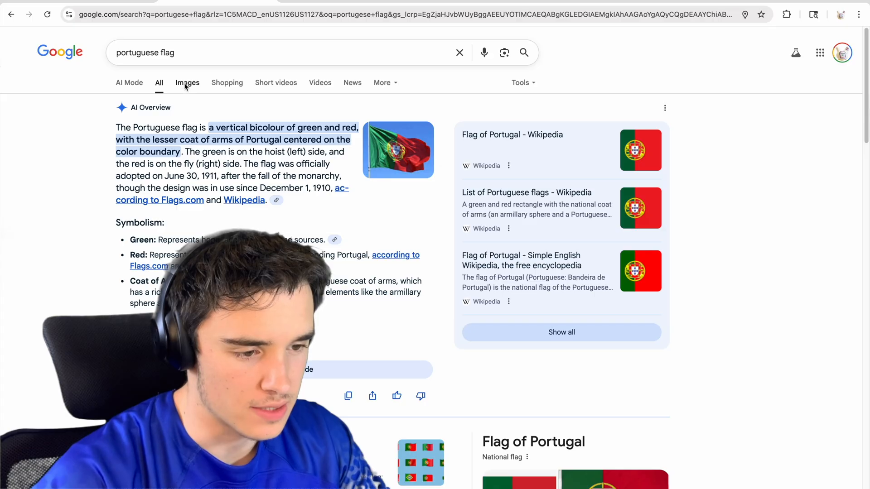
left_click(187, 83)
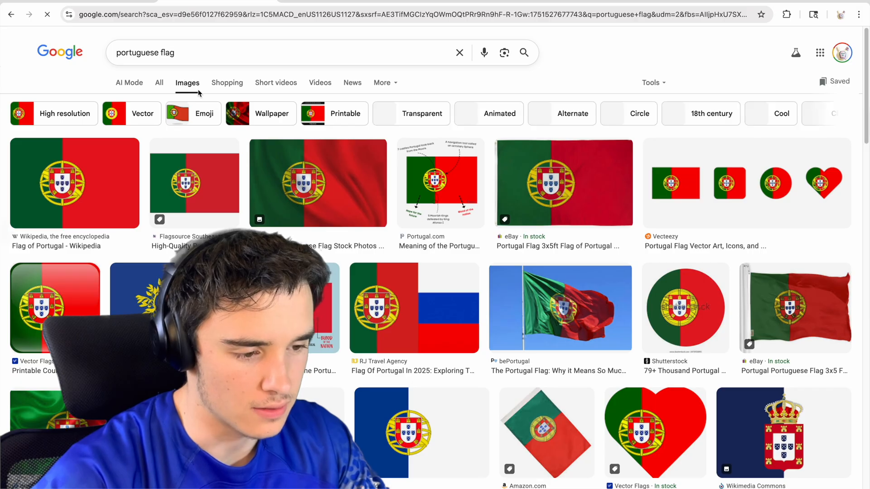
Preview the Wikipedia Flag of Portugal image and copy it to the clipboard.
left_click(103, 168)
right_click(747, 229)
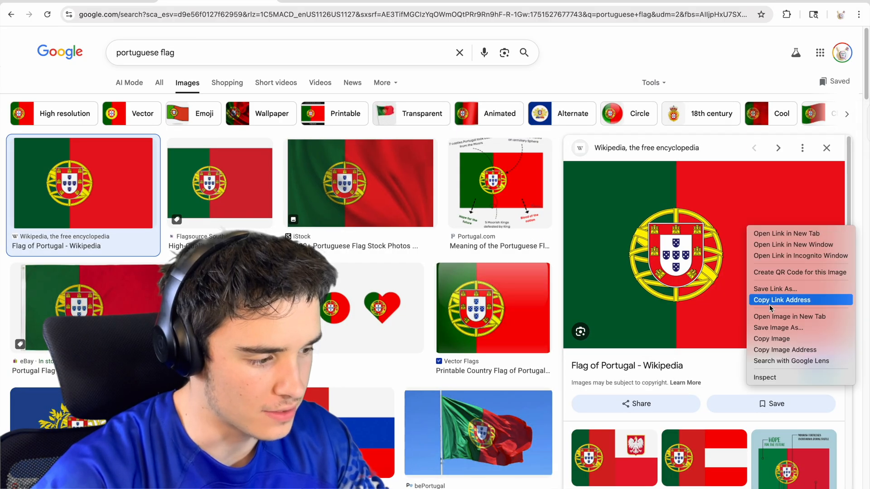
left_click(775, 339)
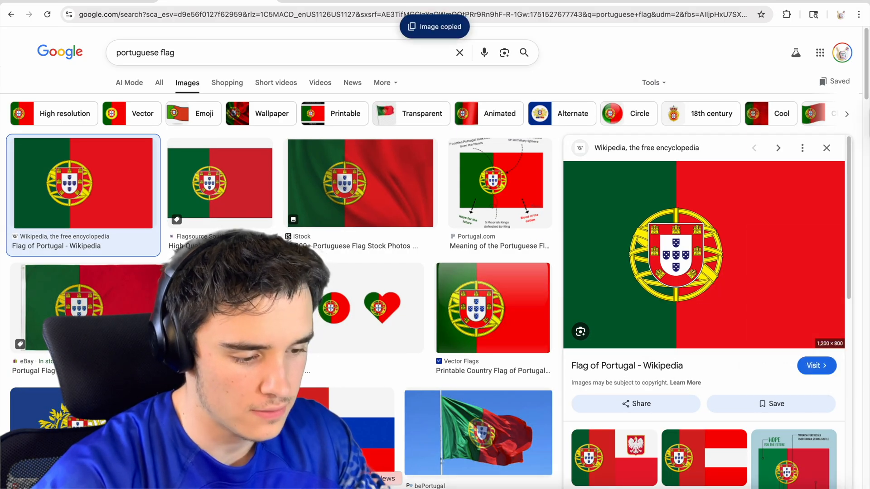
Switch to Photoshop and paste the Portuguese flag into the blank Untitled-1 document.
left_click(748, 488)
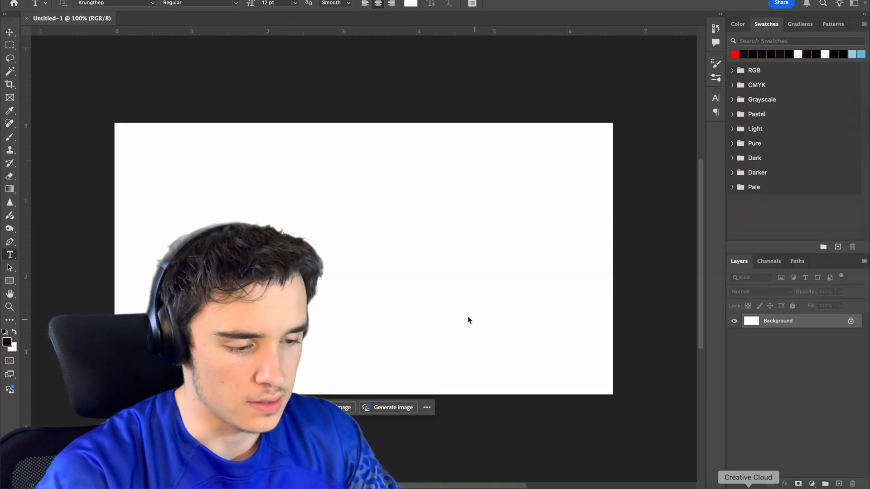
key("v")
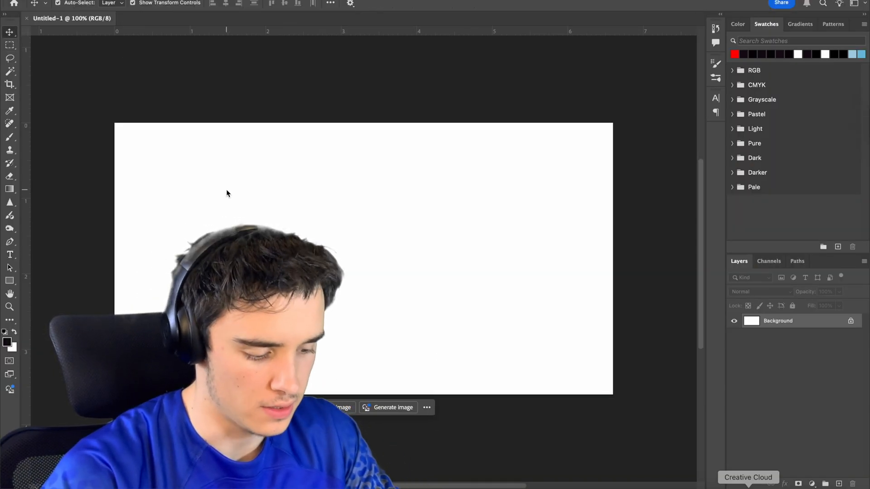
key("super+v")
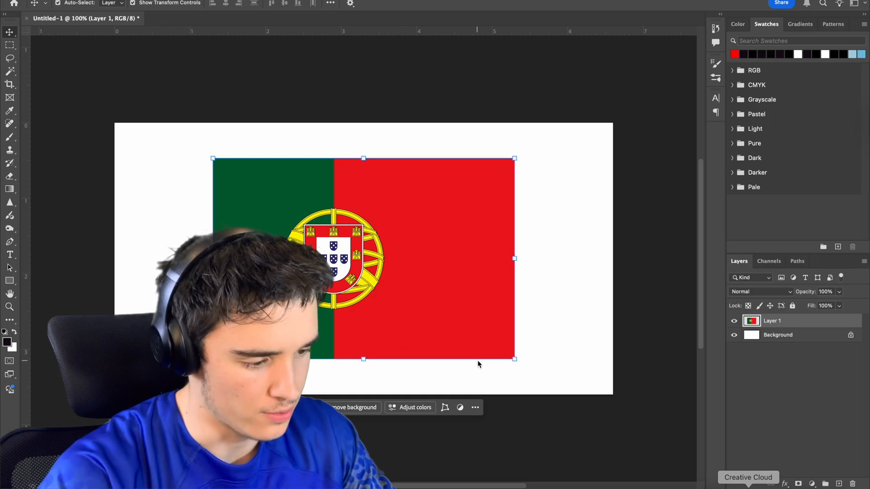
Scale the Portuguese flag to about 52% and place it in the upper-left corner of the canvas.
left_click_drag(519, 365, 440, 313)
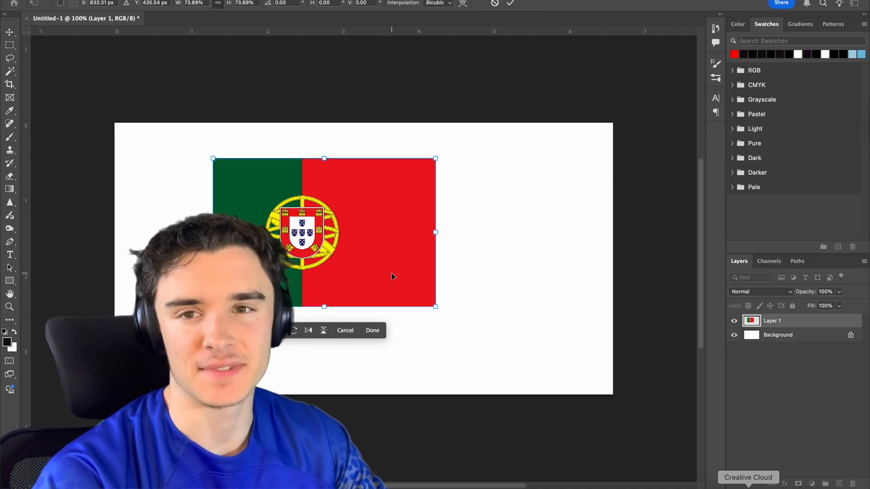
left_click_drag(384, 270, 305, 253)
left_click_drag(356, 291, 290, 246)
left_click_drag(180, 208, 180, 212)
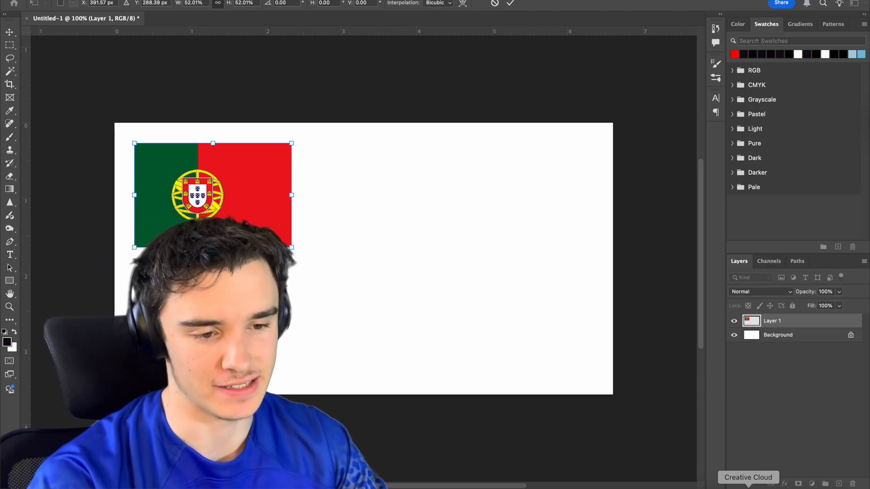
key("Return")
left_click(275, 80)
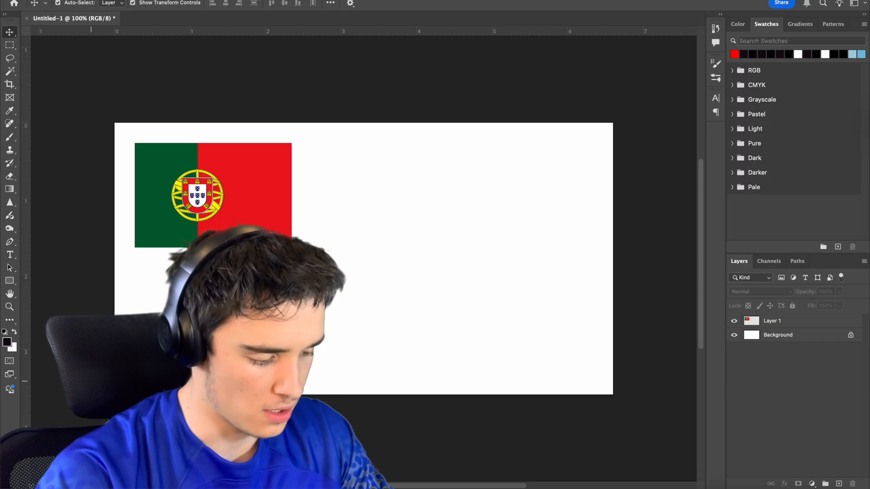
Open the Brazilian flag screenshot from the Desktop and unlock its background as a regular layer.
key("super+o")
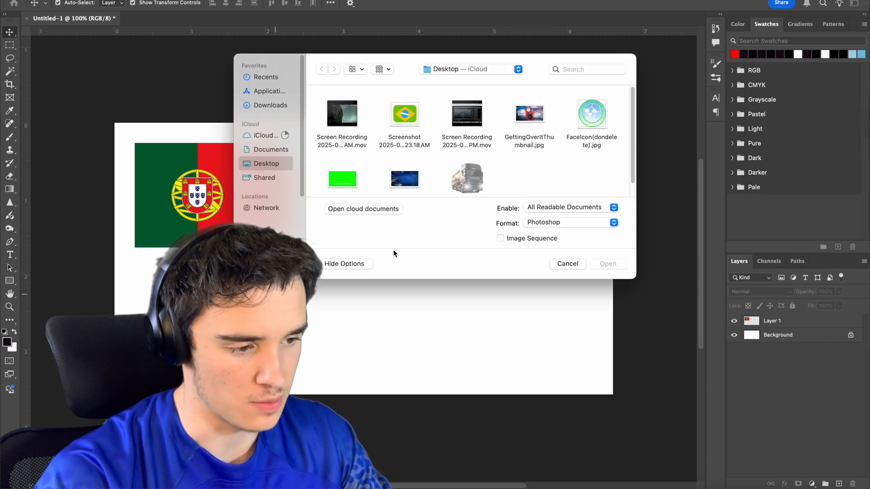
double_click(405, 114)
left_click(820, 324)
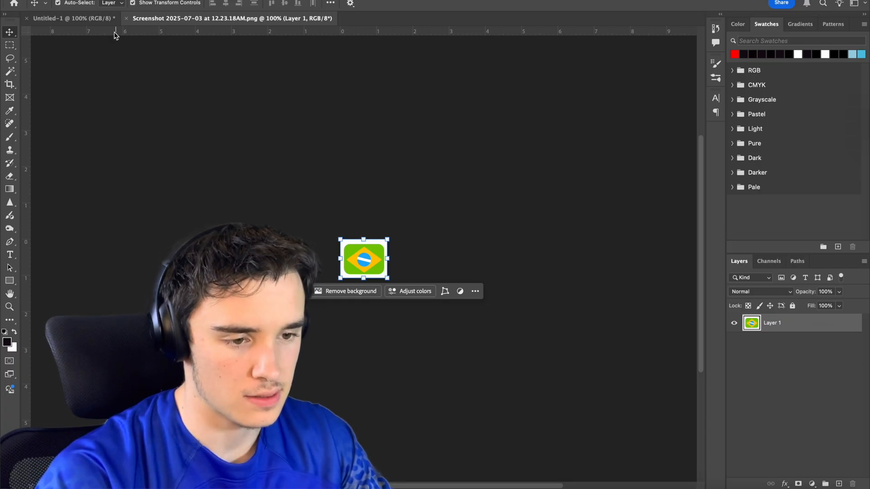
Paste the Brazilian flag screenshot into Untitled-1 below the Portuguese flag.
left_click(72, 18)
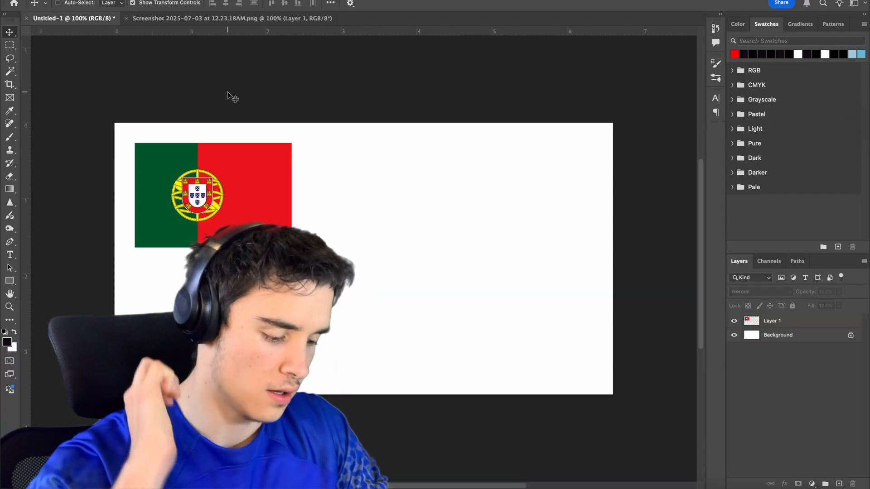
key("super+v")
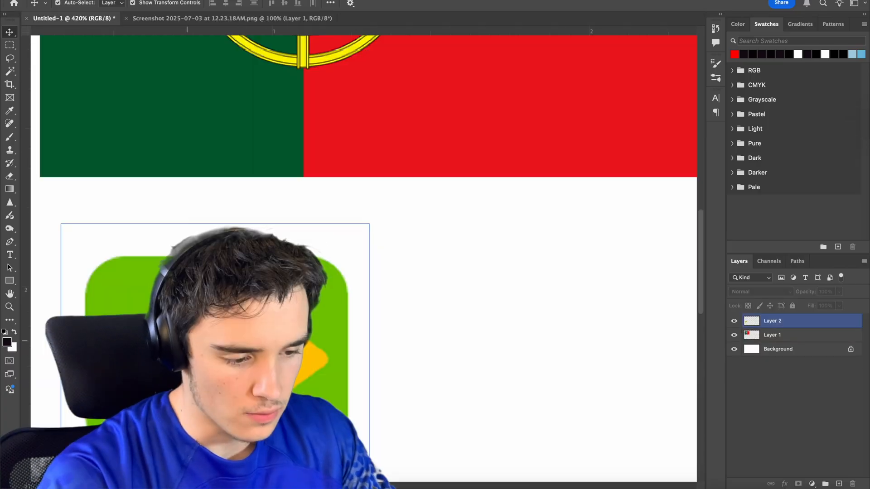
left_click(461, 344)
Add a new layer above the Brazilian flag layer and draw a rectangular selection tightly around the green flag.
scroll(467, 349, "down", 2)
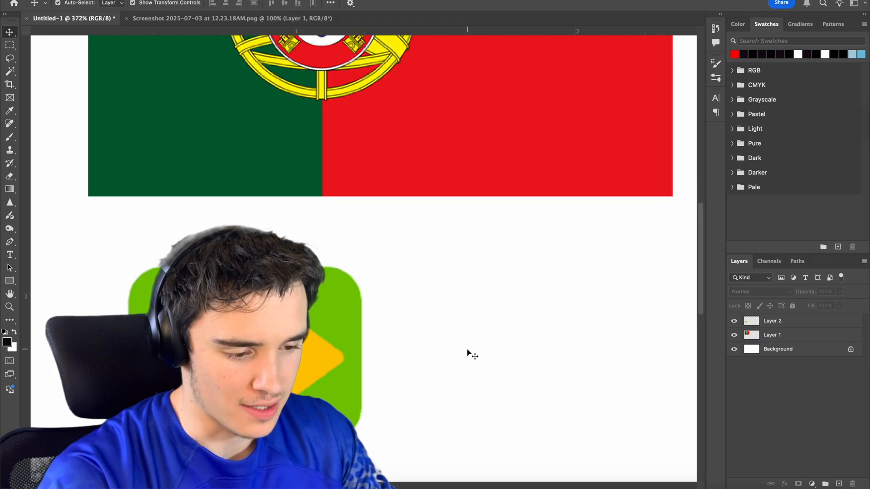
scroll(467, 351, "down", 2)
left_click(359, 295)
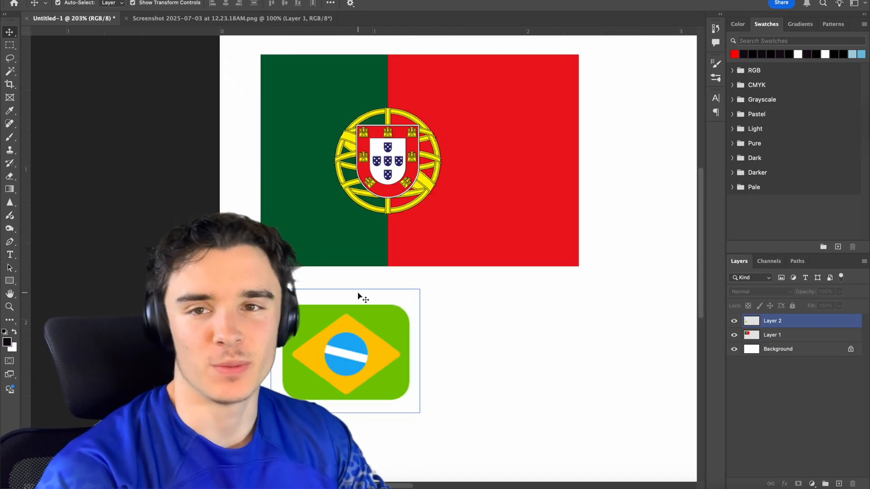
left_click(773, 322)
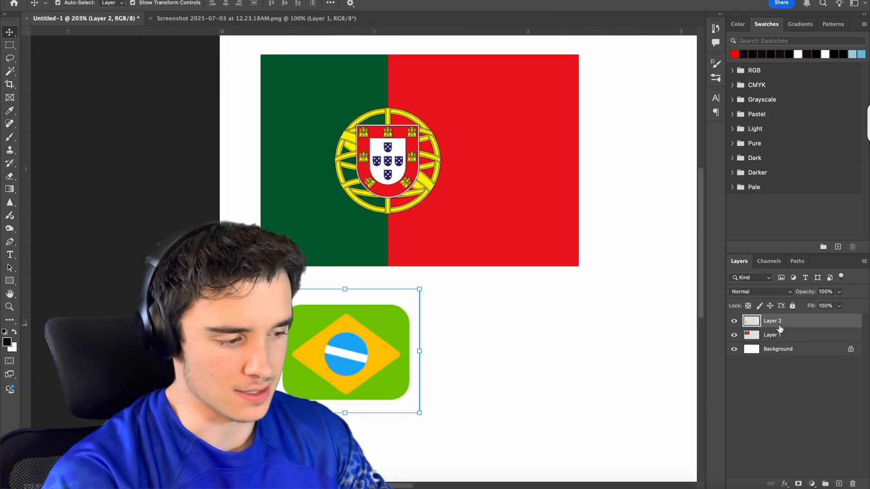
key("alt+shift+super+n")
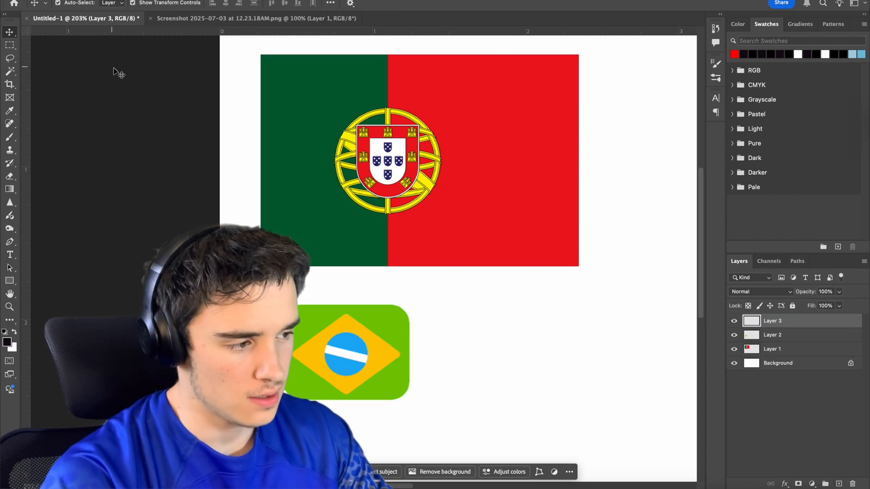
key("m")
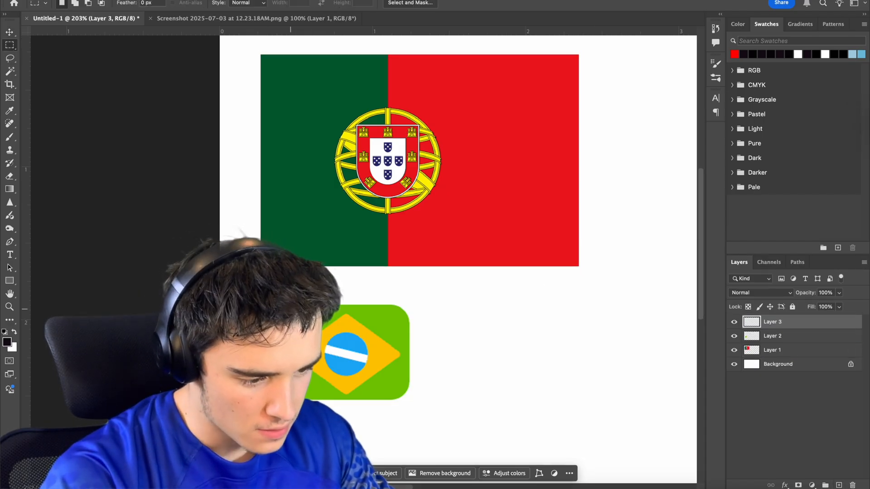
left_click_drag(283, 305, 410, 401)
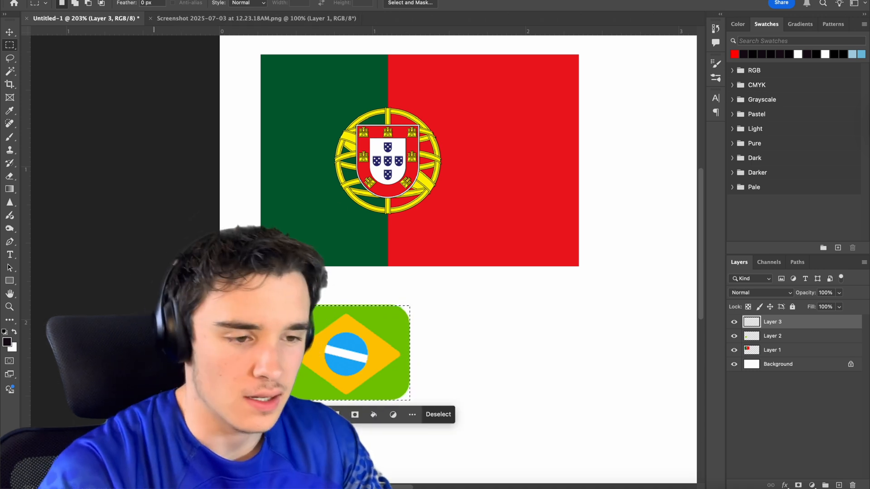
Smooth the selection around the Brazilian flag with a sample radius of 10 pixels.
left_click(222, 0)
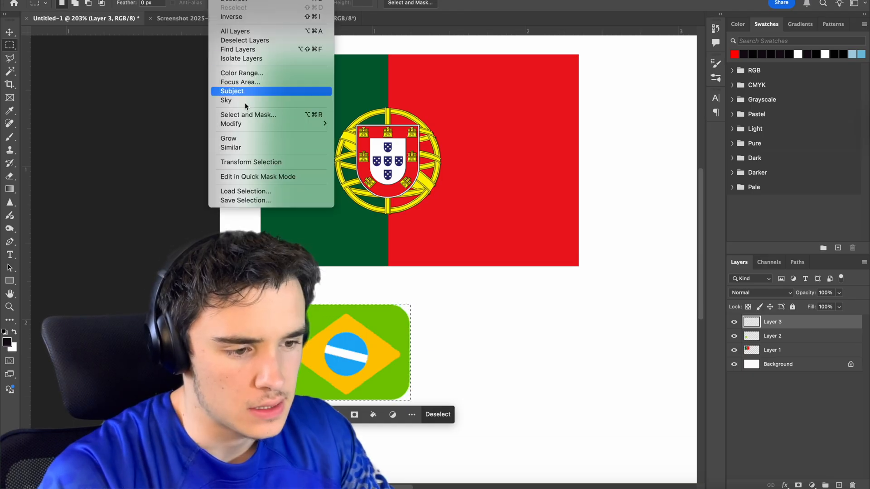
mouse_move(249, 129)
left_click(363, 132)
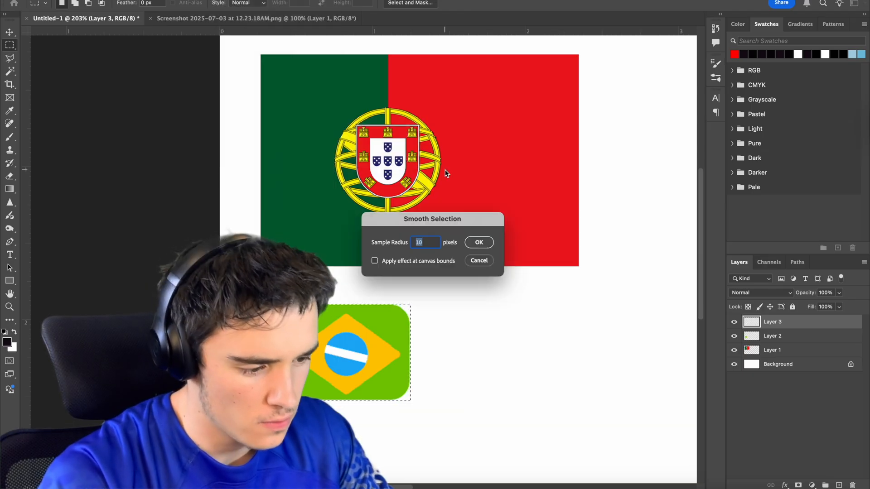
left_click(480, 243)
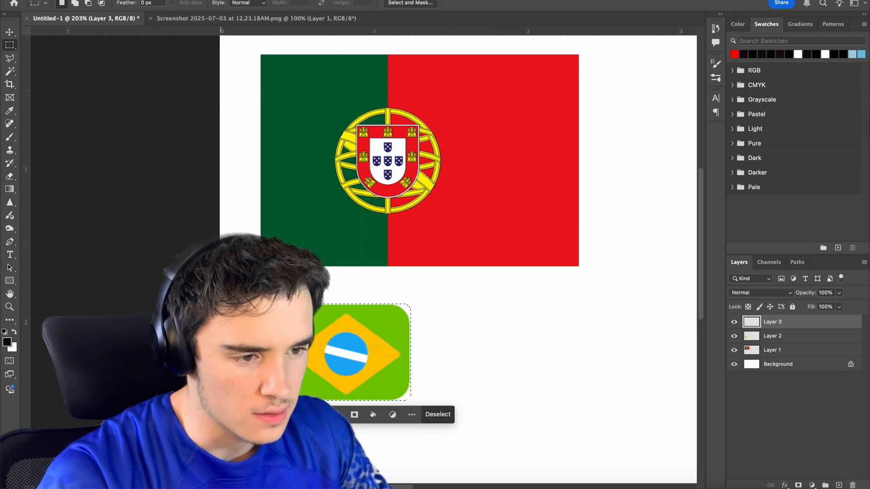
Fill the rounded selection with the Brazilian flag's green and move the new shape beside that flag.
left_click(235, 1)
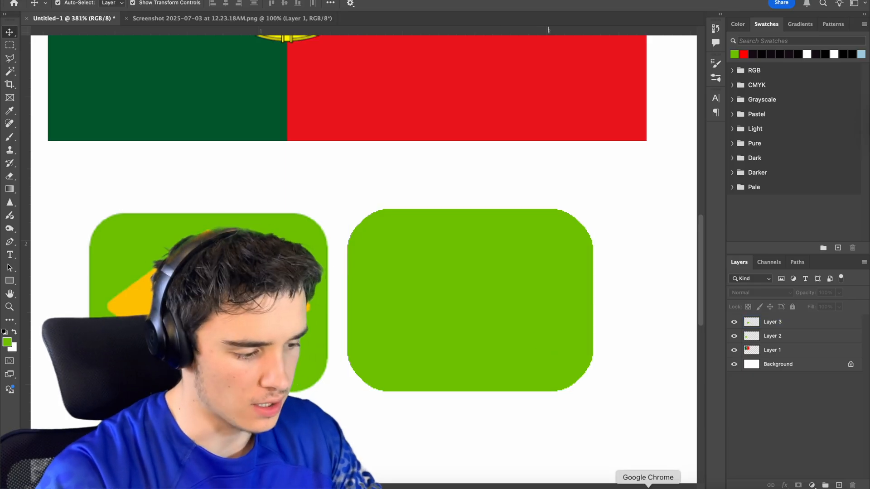
Switch to Chrome and capture a screenshot of the Norwegian (Bokmål) flag on Duolingo's courses page.
left_click(648, 488)
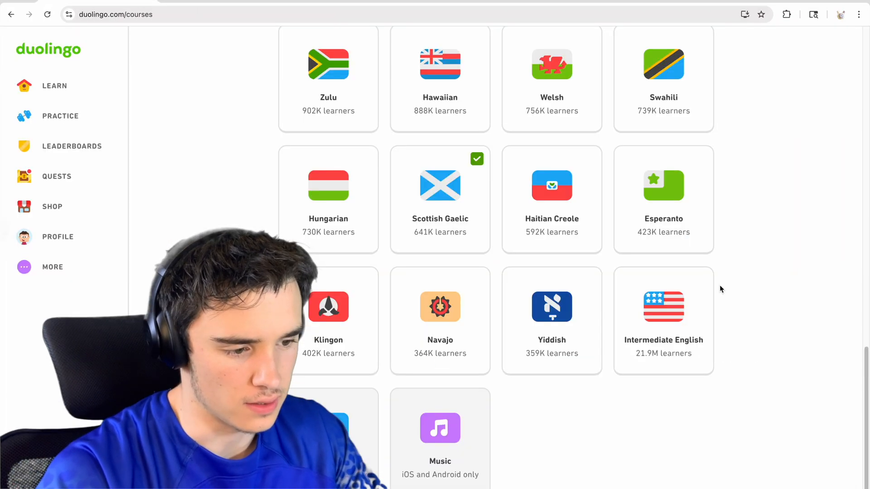
scroll(702, 235, "up", 20)
scroll(702, 235, "down", 7)
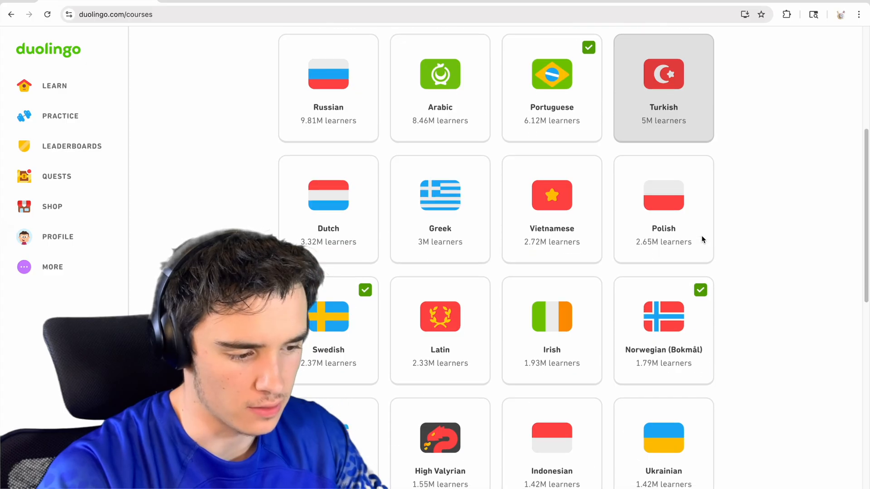
key("super+shift+4")
left_click_drag(615, 277, 714, 386)
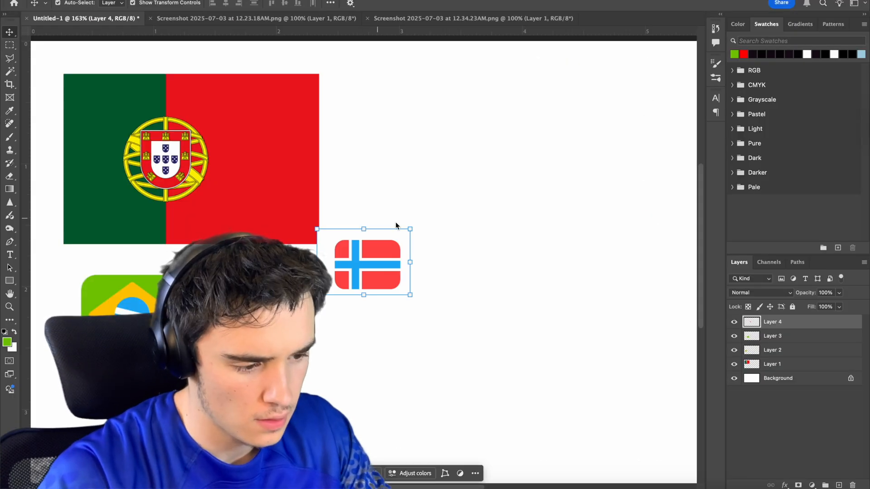
Capture the Yiddish flag as well and place both flag screenshots below the Brazilian flag in Untitled-1 in Photoshop.
left_click_drag(358, 267, 333, 291)
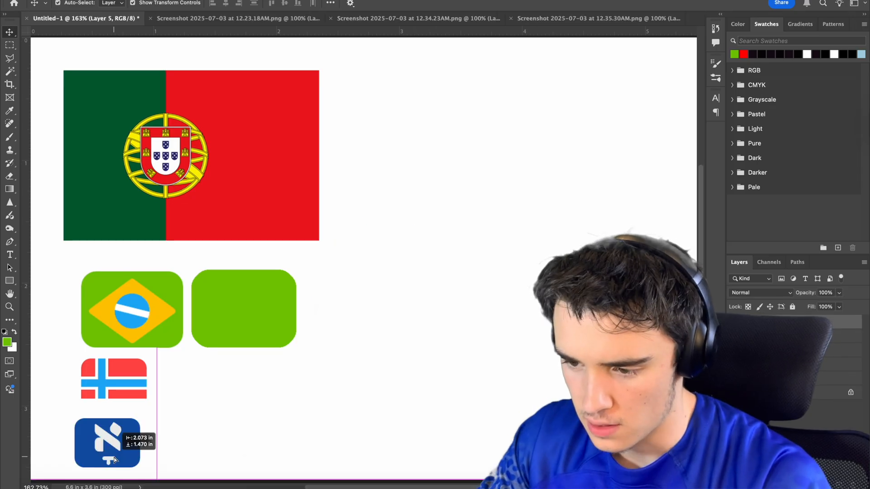
left_click_drag(115, 460, 118, 455)
left_click_drag(158, 401, 142, 422)
left_click_drag(108, 438, 121, 432)
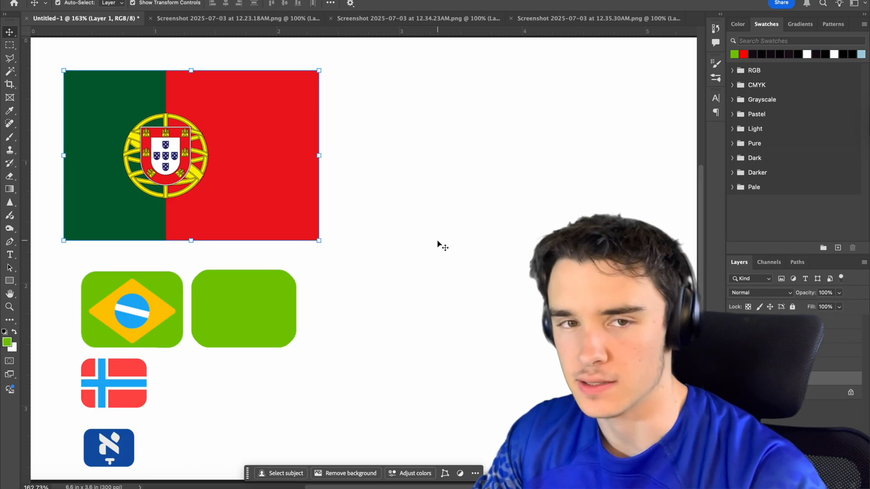
Load the plain green rounded rectangle as a selection and subtract its left part, keeping the area for the red field.
left_click(284, 327)
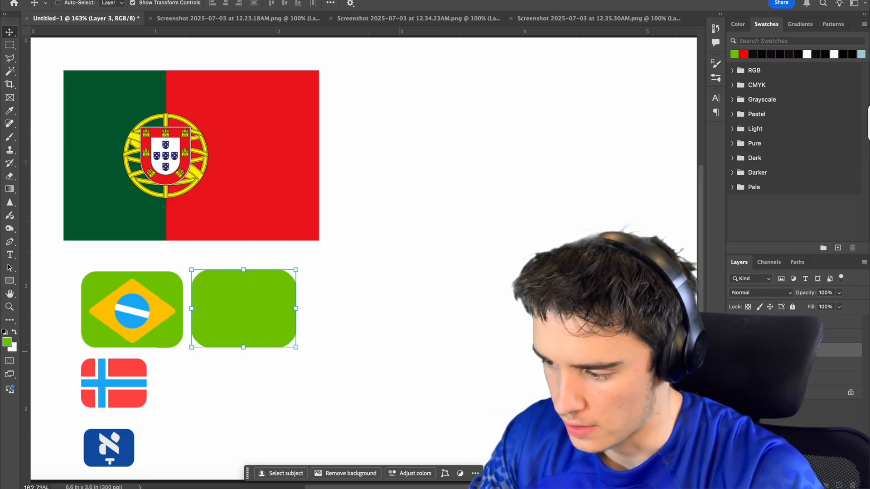
left_click(752, 351, "super")
key("m")
left_click_drag(180, 254, 233, 367)
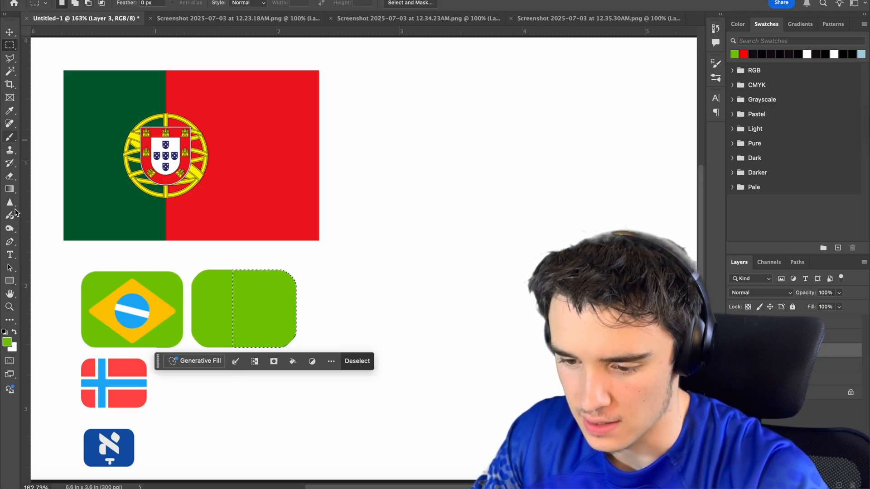
Fill the selected part of the green shape with the red sampled from the Norwegian flag and deselect it.
key("b")
left_click(134, 399, "alt")
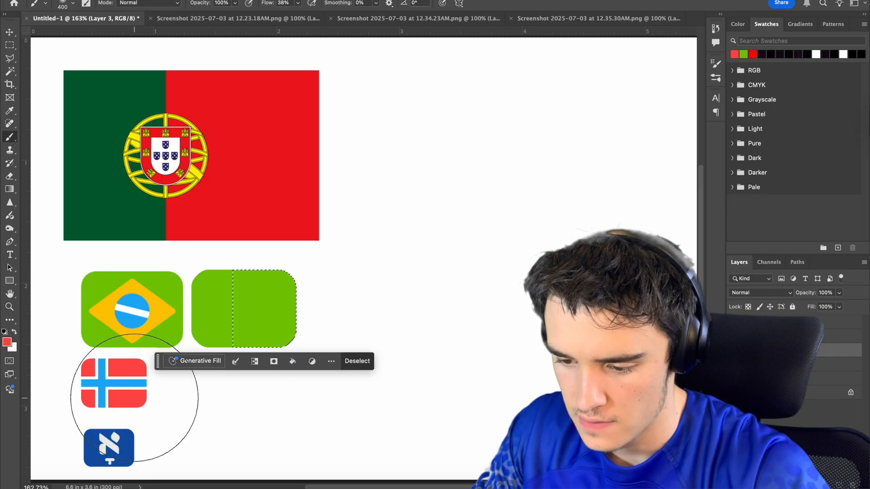
key("alt+BackSpace")
key("super+d")
key("v")
left_click(198, 430)
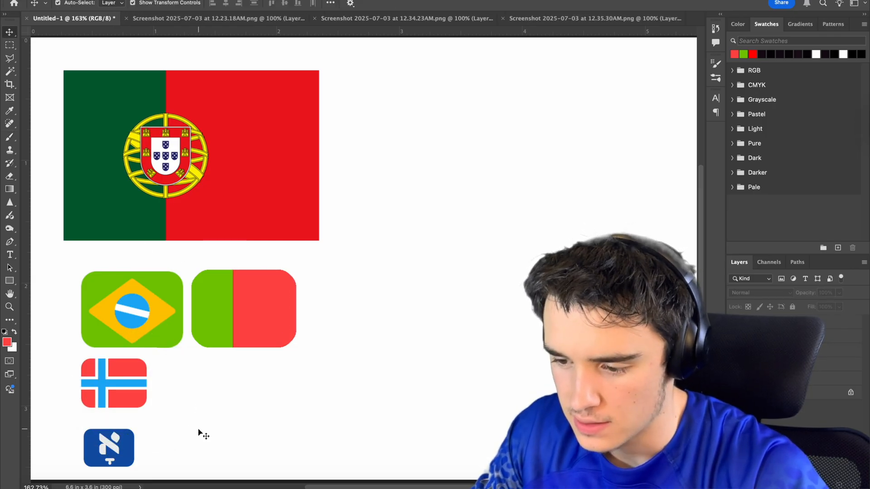
Create a ring in the Brazilian flag's yellow on a new layer, centered over the icon's green and red boundary.
left_click(215, 233)
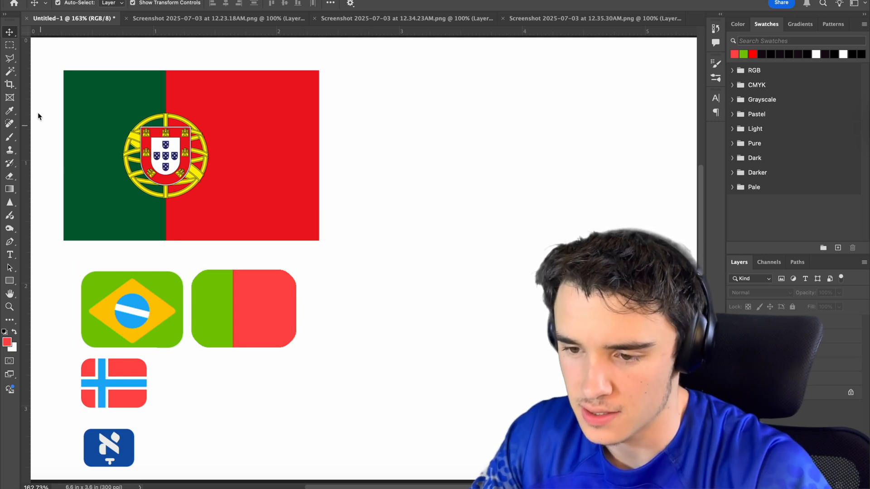
left_click(9, 47)
left_click(54, 49)
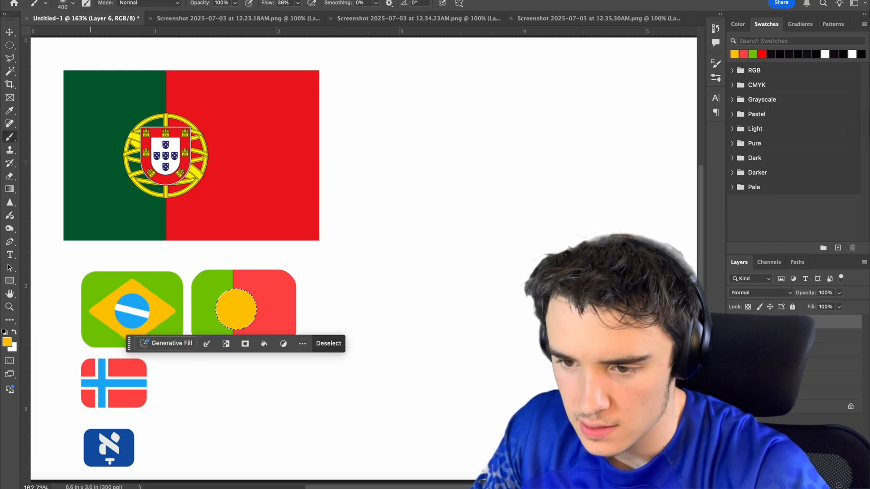
key("v")
key("super+d")
key("shift+Left")
left_click(484, 273)
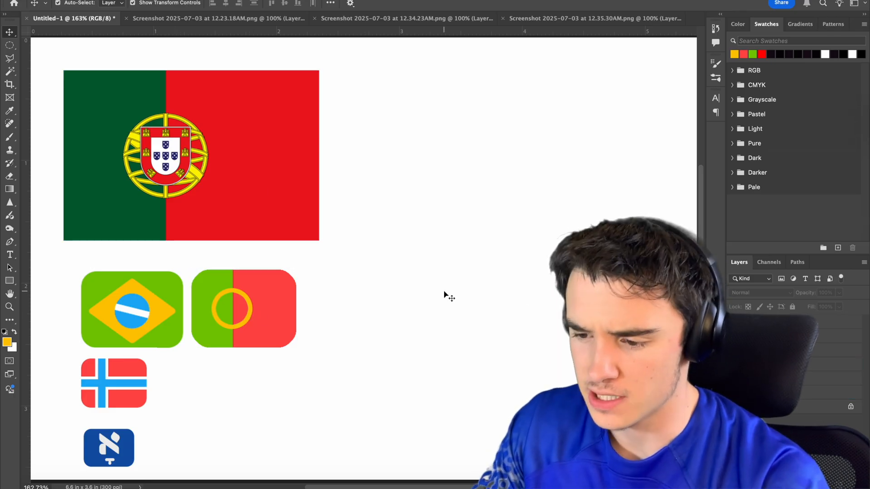
Build a shield silhouette over the Portuguese coat of arms on a new layer from a circle and a rectangle filled with the icon's red.
left_click(172, 135)
scroll(153, 136, "up", 5)
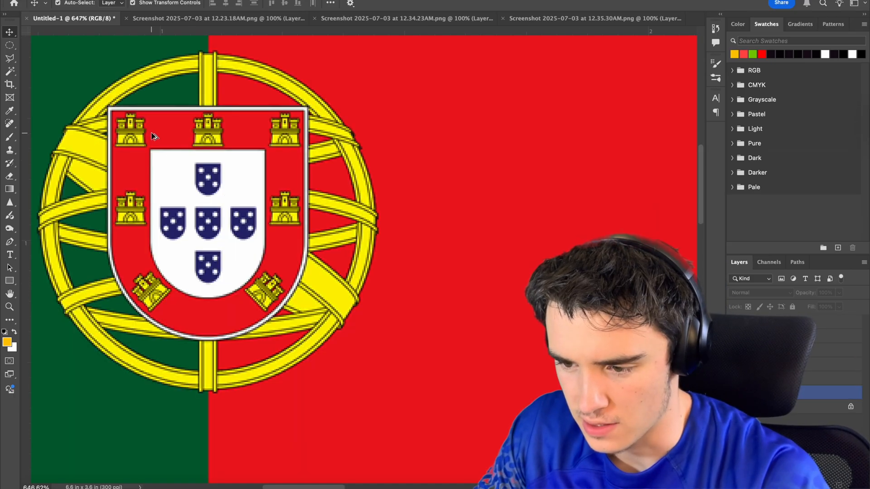
scroll(236, 171, "down", 2)
key("m")
left_click_drag(148, 171, 214, 208)
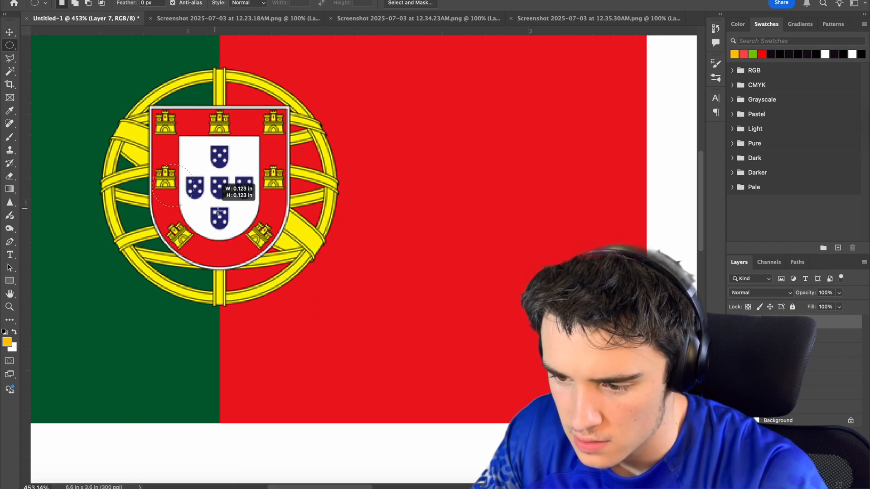
left_click_drag(354, 282, 360, 286)
key("Up")
key("Up")
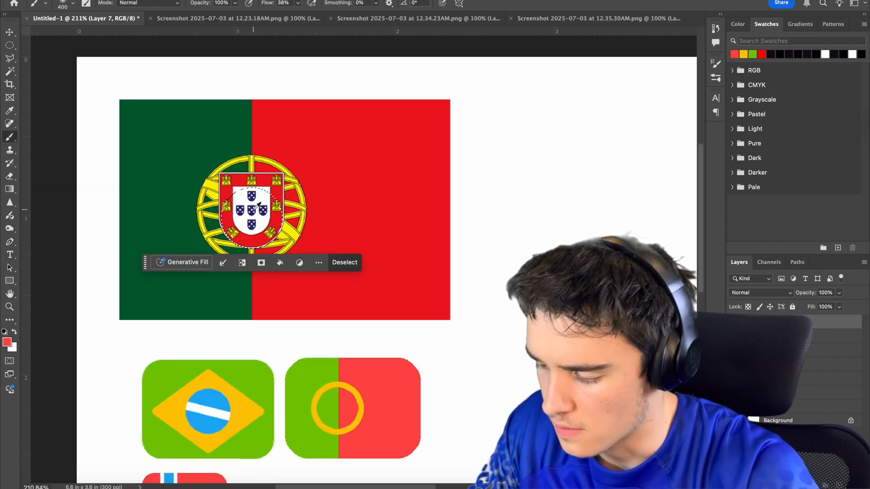
key("alt+BackSpace")
left_click_drag(211, 134, 351, 249)
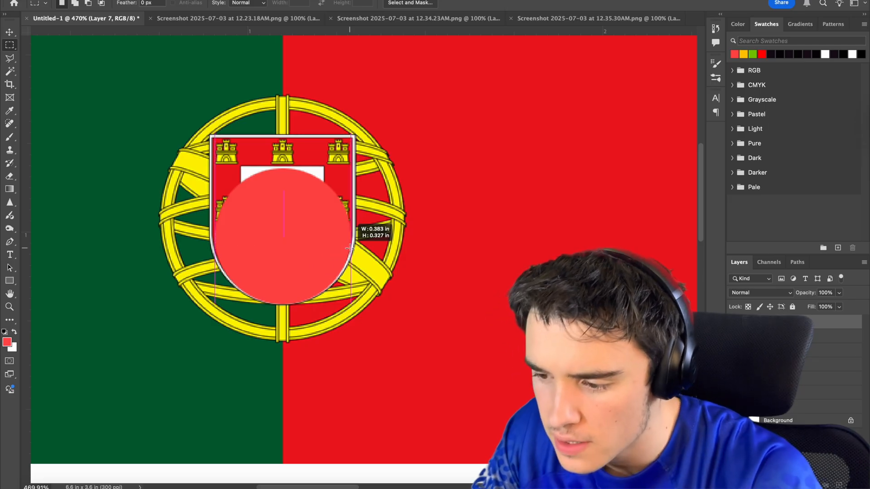
key("alt+BackSpace")
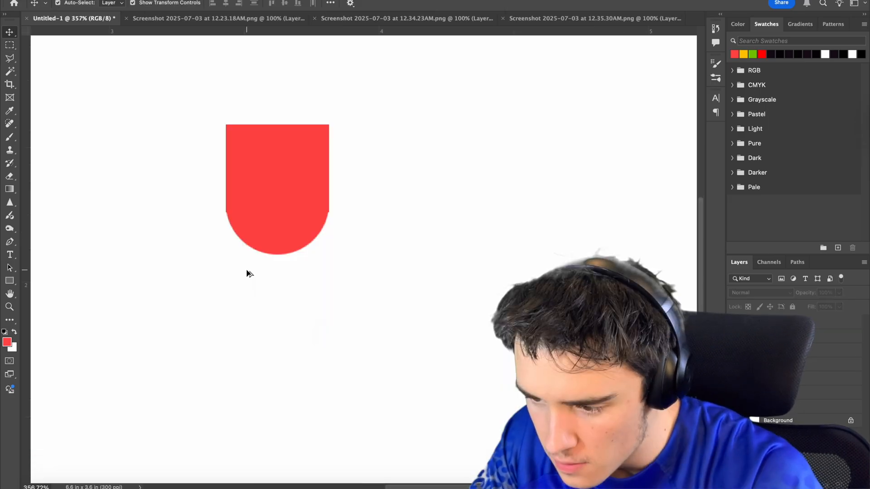
Trim the red shield's sides and top edge, and scale it to 63.09% on the red field of the icon.
left_click_drag(175, 97, 210, 243)
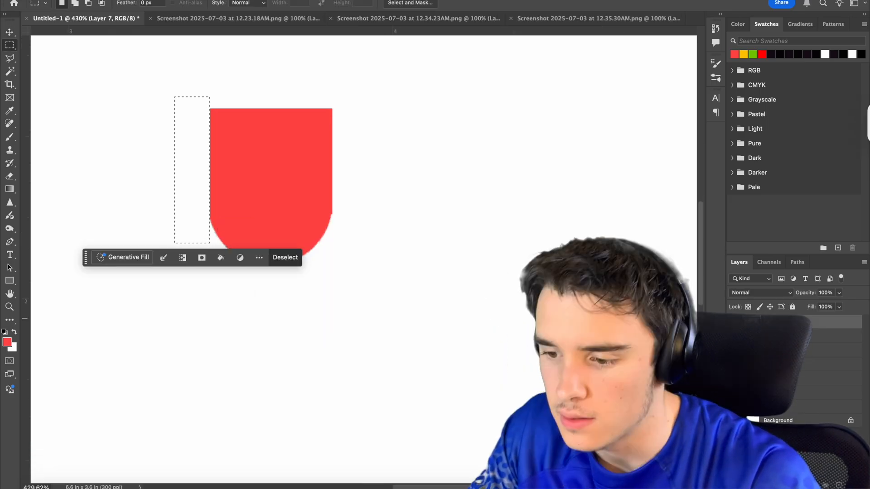
left_click(179, 91)
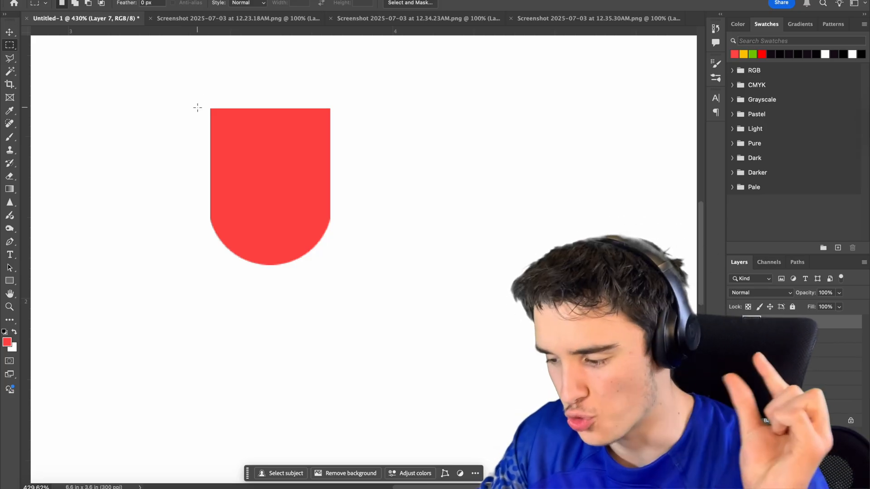
left_click_drag(184, 86, 184, 86)
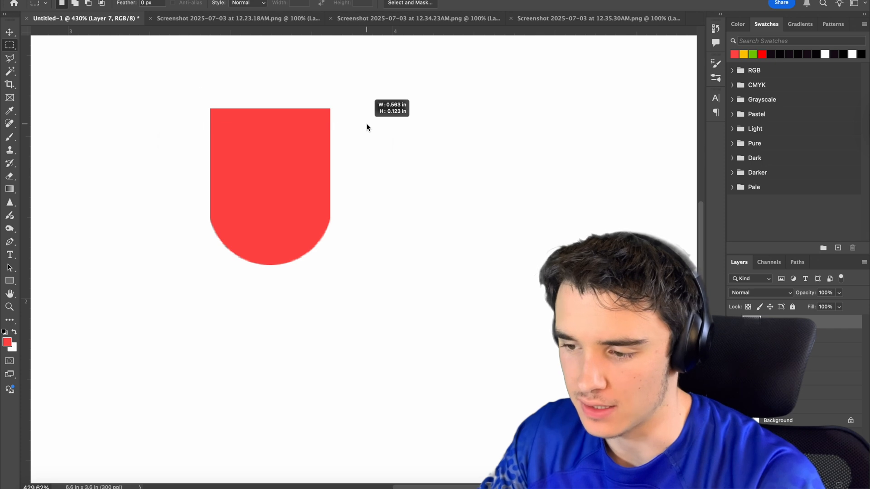
left_click_drag(367, 127, 367, 127)
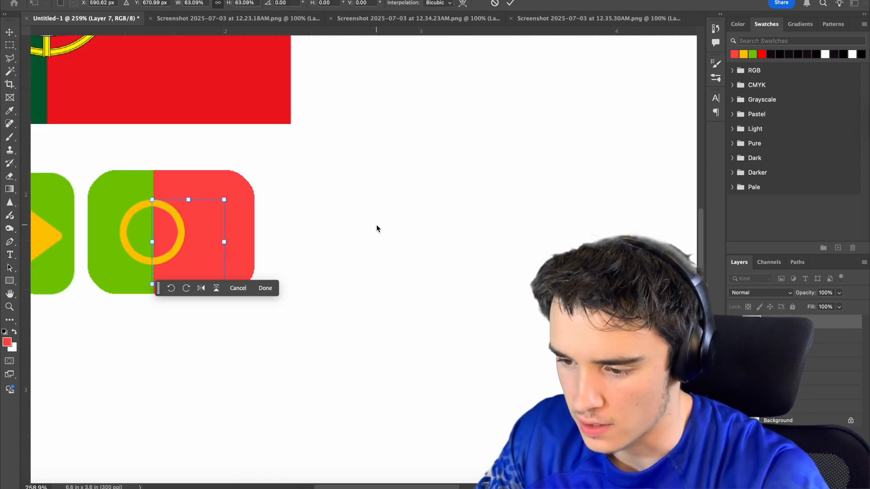
key("Return")
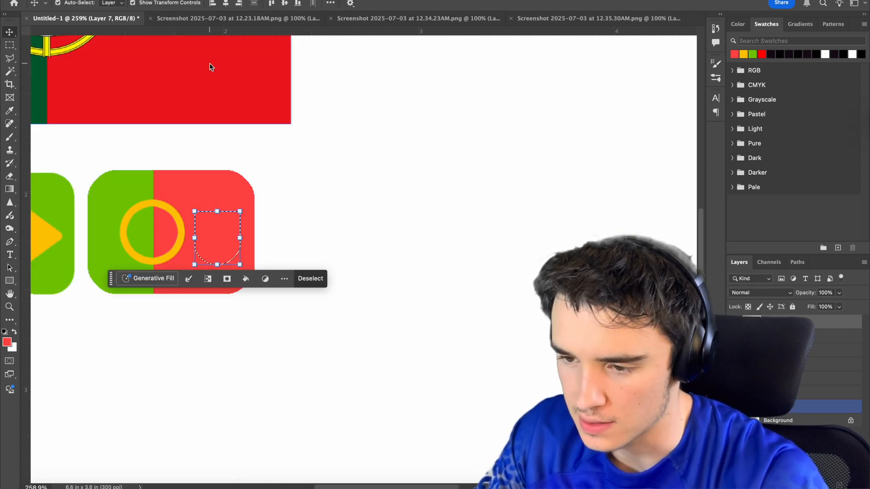
Expand the shield's selection and fill it with white beneath the red shield to form an outline.
left_click(218, 1)
mouse_move(231, 123)
left_click(363, 141)
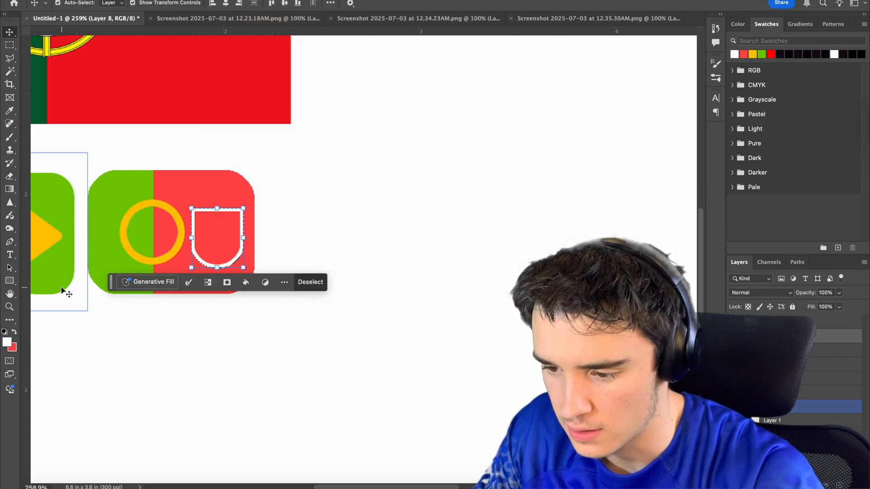
key("super+d")
left_click(373, 211)
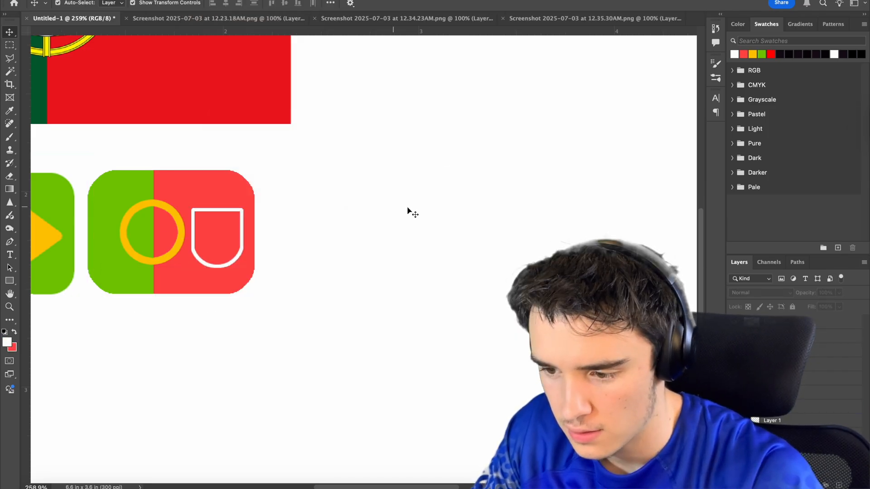
scroll(181, 298, "down", 10)
scroll(136, 254, "up", 4)
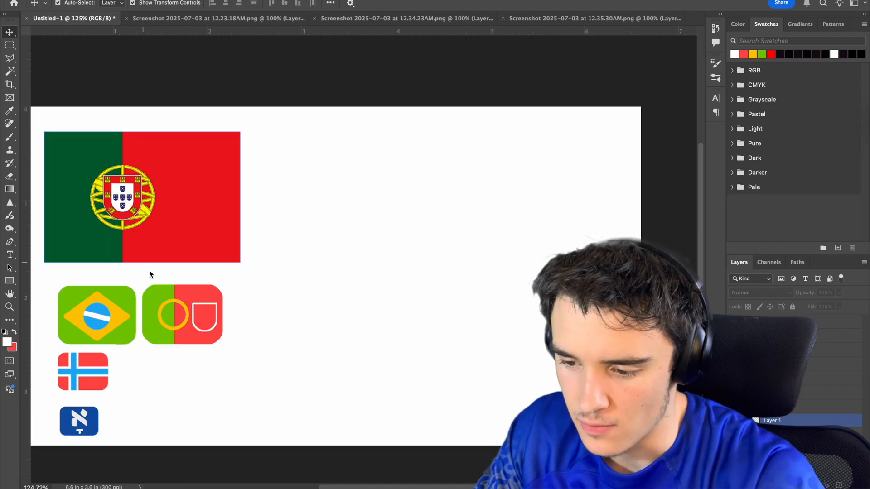
Duplicate the red shield and turn the copy white by raising its lightness with Hue/Saturation.
scroll(165, 330, "up", 6)
left_click(190, 320)
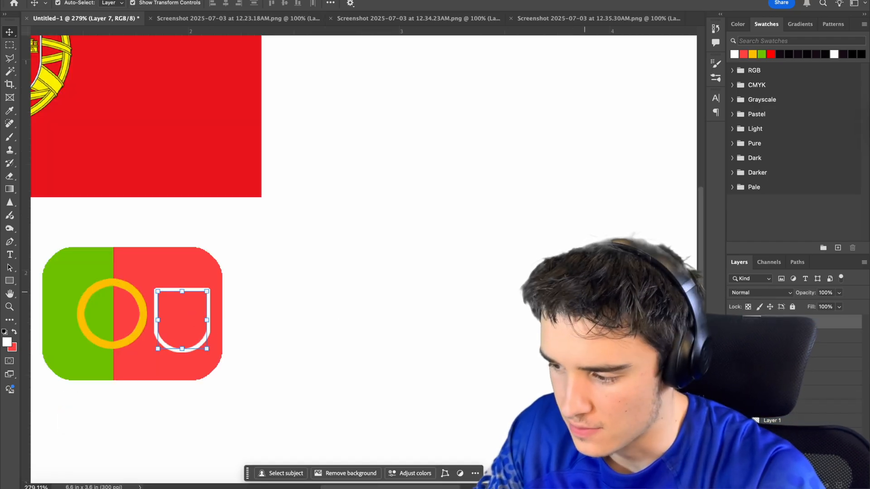
key("super+v")
left_click_drag(363, 257, 282, 297)
key("super+u")
left_click_drag(681, 241, 813, 217)
key("Return")
Scale the white shield down so it sits centered inside the outlined red shield.
key("super+t")
left_click_drag(206, 297, 189, 313)
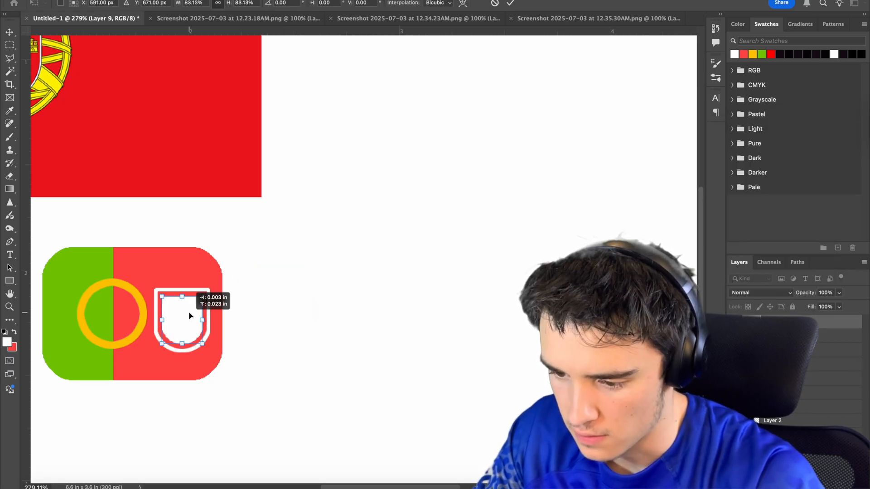
key("Return")
scroll(356, 293, "down", 4)
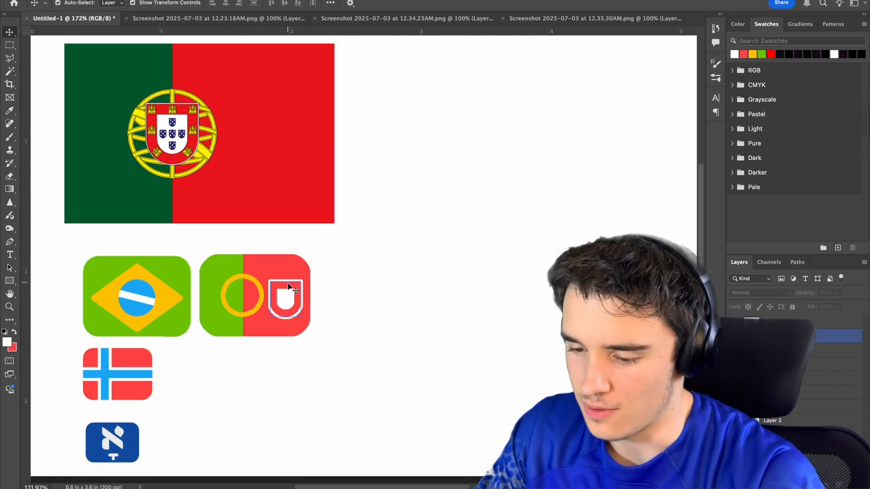
scroll(289, 304, "up", 10)
scroll(289, 304, "down", 6)
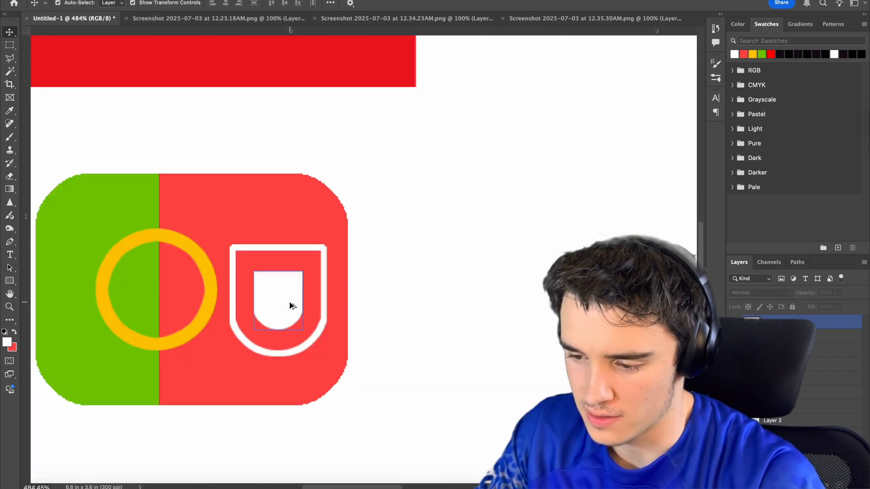
Make a shield copy filled with the Yiddish flag's dark blue and fit it at a smaller size inside the white shield.
left_click(293, 304)
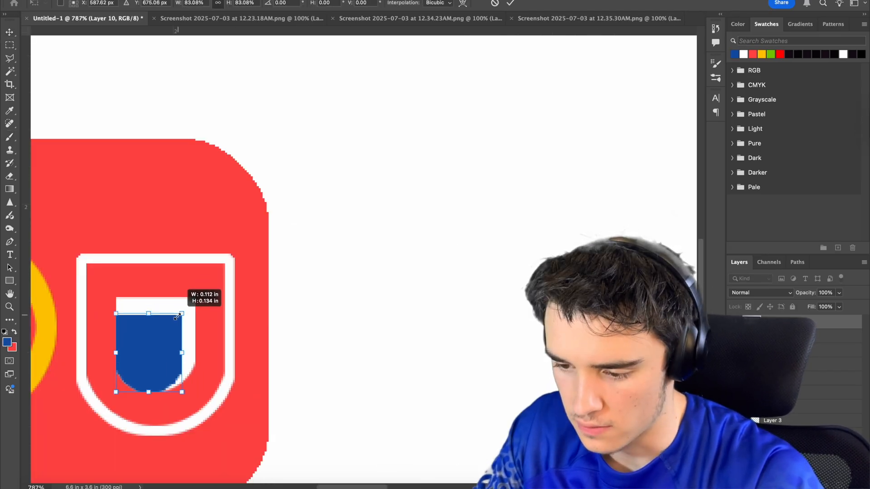
left_click_drag(186, 295, 155, 331)
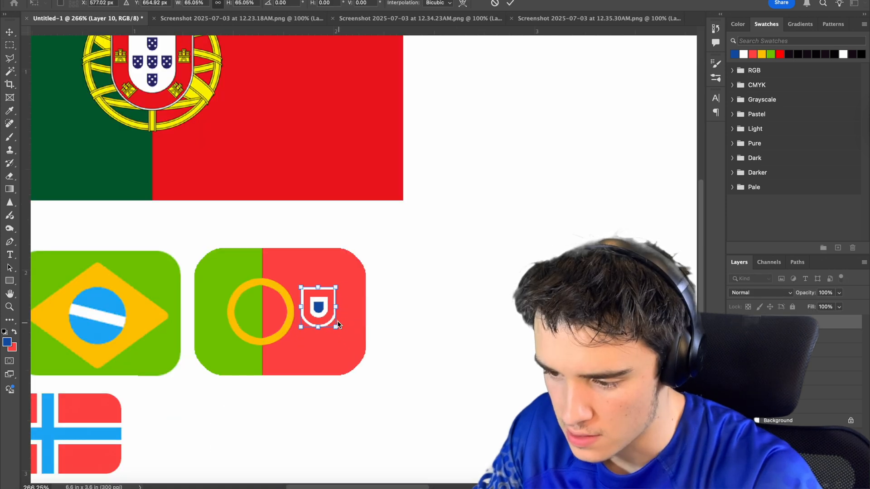
Scale down the complete layered shield and center it inside the yellow ring of the icon.
left_click_drag(322, 306, 287, 307)
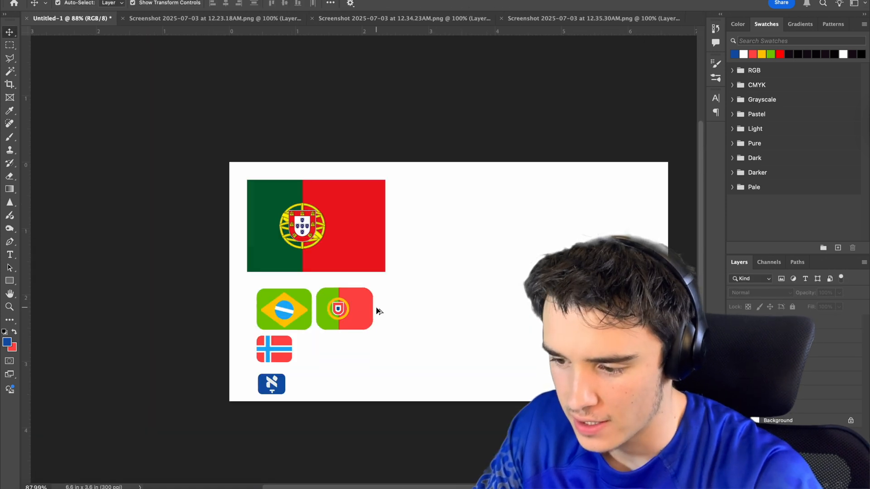
scroll(379, 312, "up", 3)
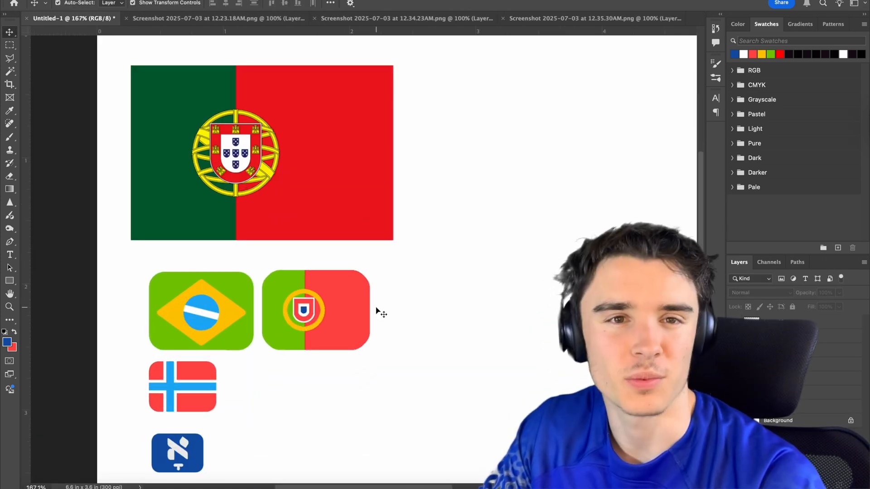
Switch to Chrome and examine Duolingo's design guidelines on typography and on shape language in illustrations.
scroll(378, 310, "down", 2)
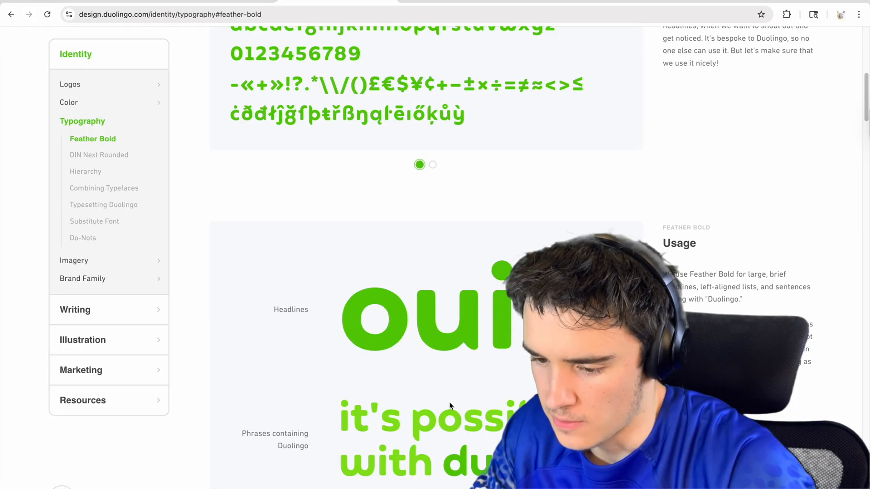
scroll(450, 404, "down", 15)
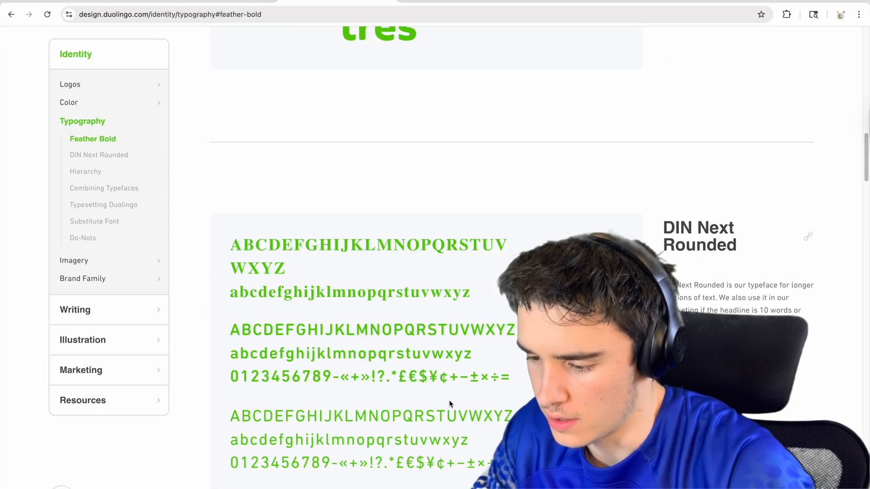
scroll(450, 405, "up", 3)
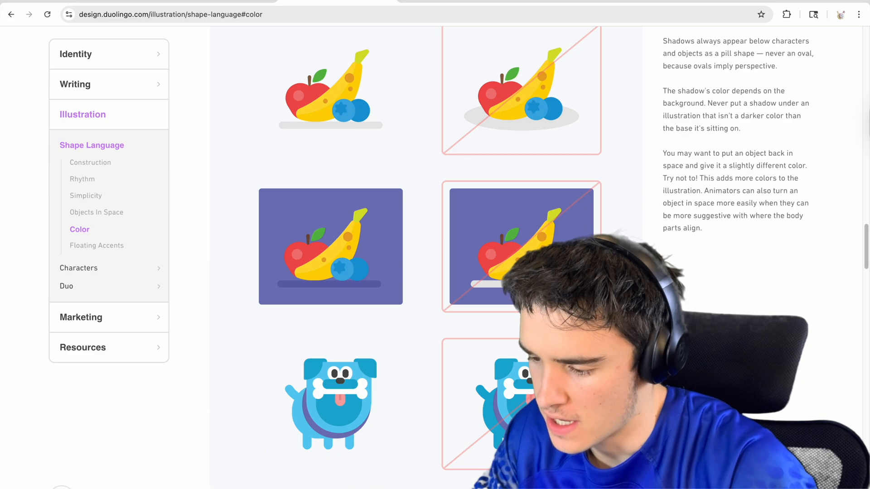
scroll(362, 226, "down", 4)
scroll(426, 254, "up", 5)
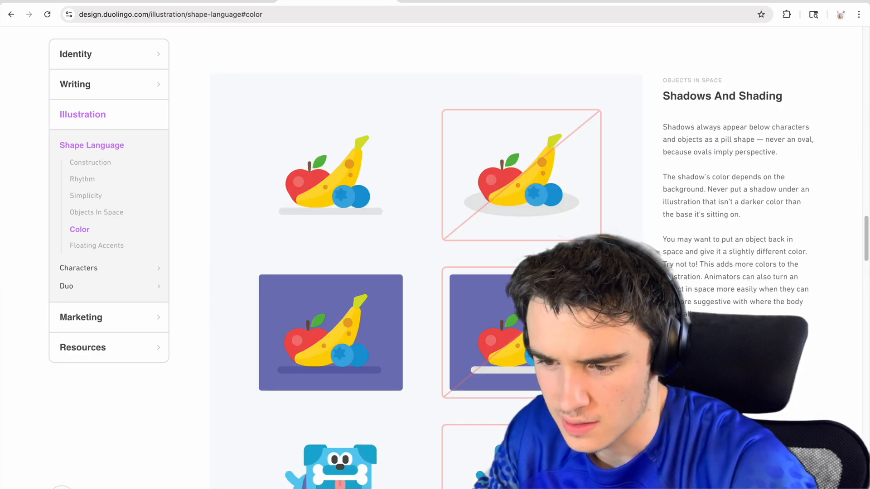
Examine the shadows and shading guidance in Duolingo's design guidelines, and open the Marketing section.
scroll(375, 290, "down", 4)
left_click(71, 321)
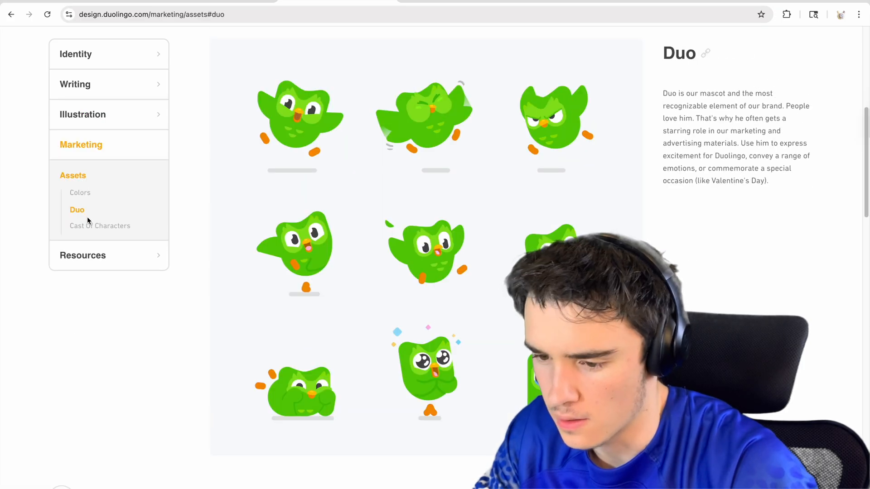
left_click(90, 228)
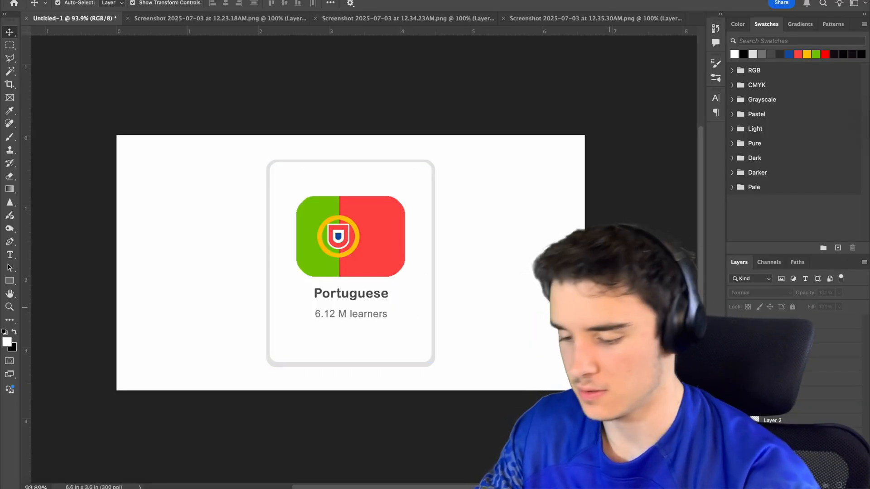
Switch to Photoshop and inspect the finished Portuguese flag card in full-screen view, then return to the standard view.
key("f")
key("f")
scroll(612, 310, "up", 4)
scroll(611, 312, "down", 2)
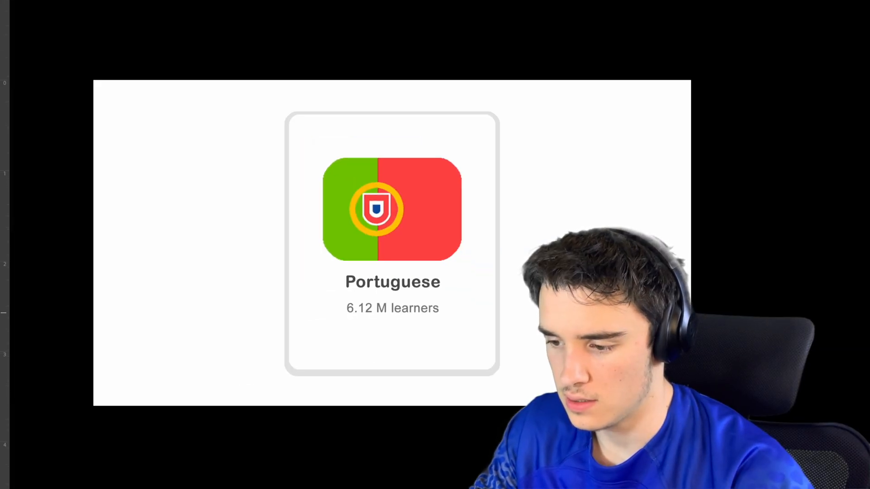
left_click_drag(525, 333, 537, 355)
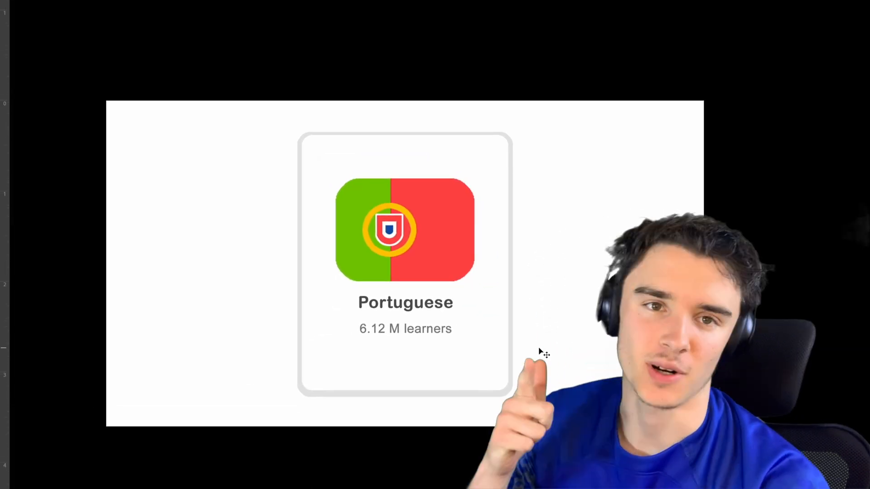
key("f")
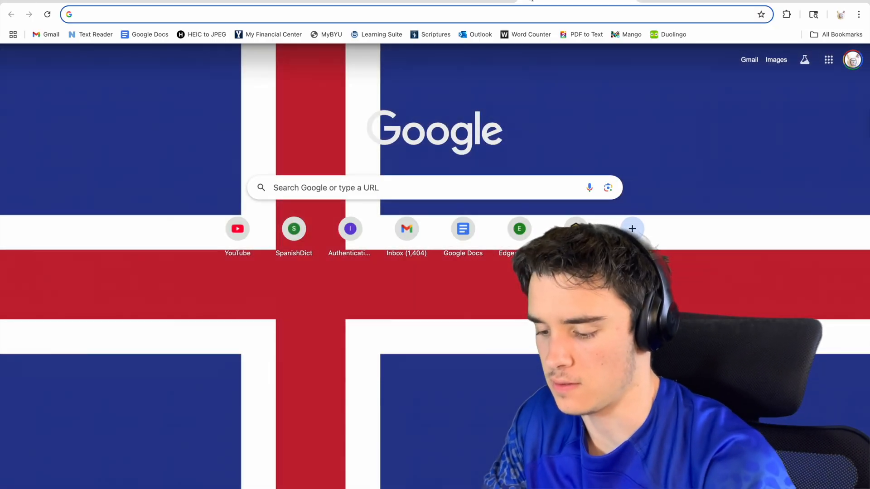
Switch to Chrome and search Google for "england flag" and, in a separate tab, for the Union Jack.
type("england flag")
key("Return")
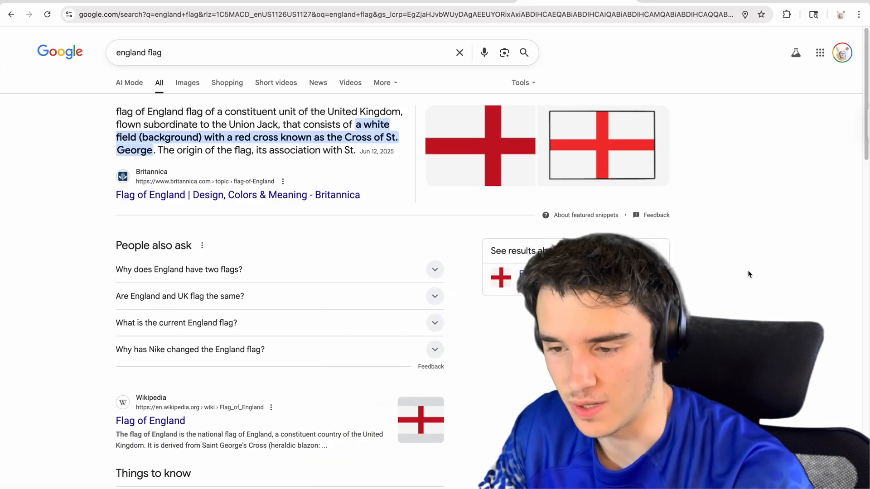
key("ctrl+t")
type("the")
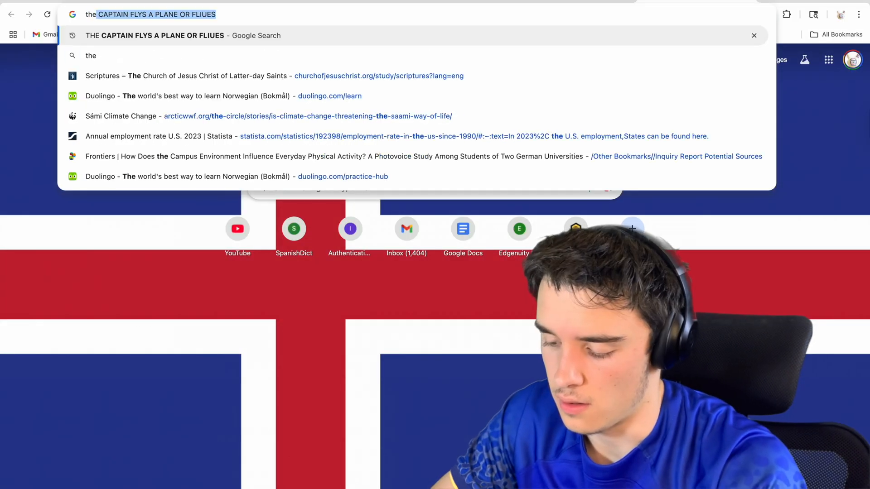
type(" union jack")
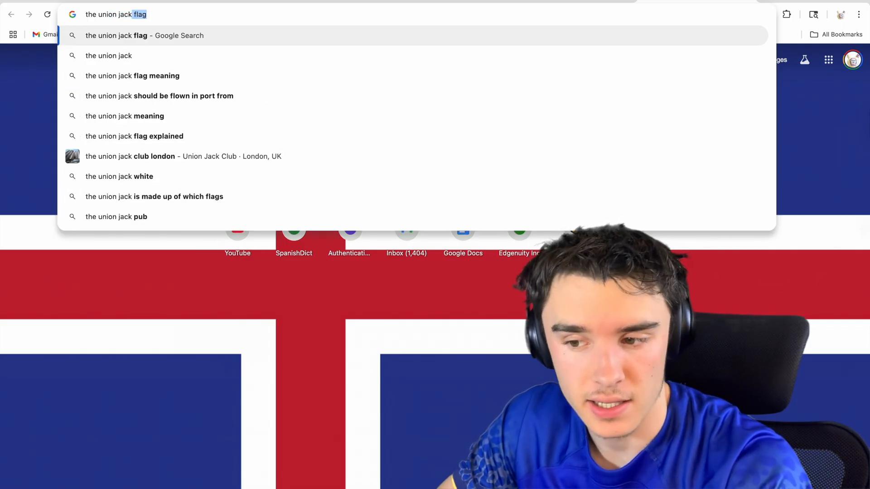
key("Return")
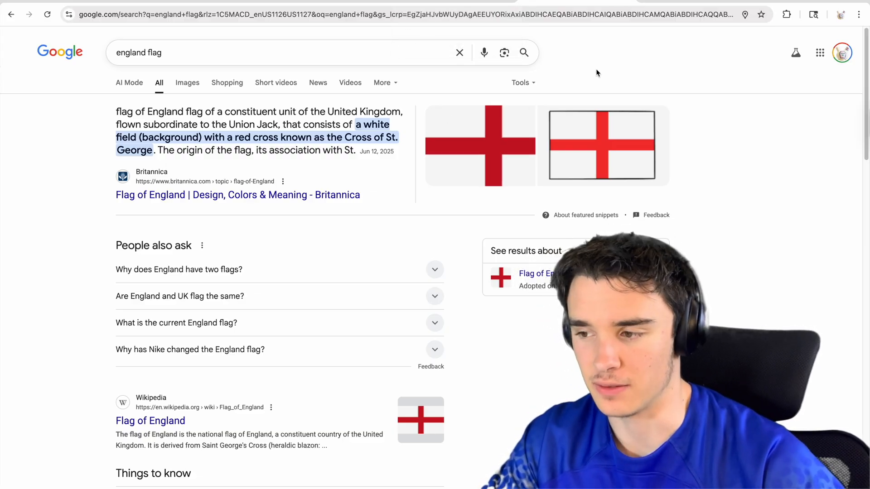
left_click(692, 1)
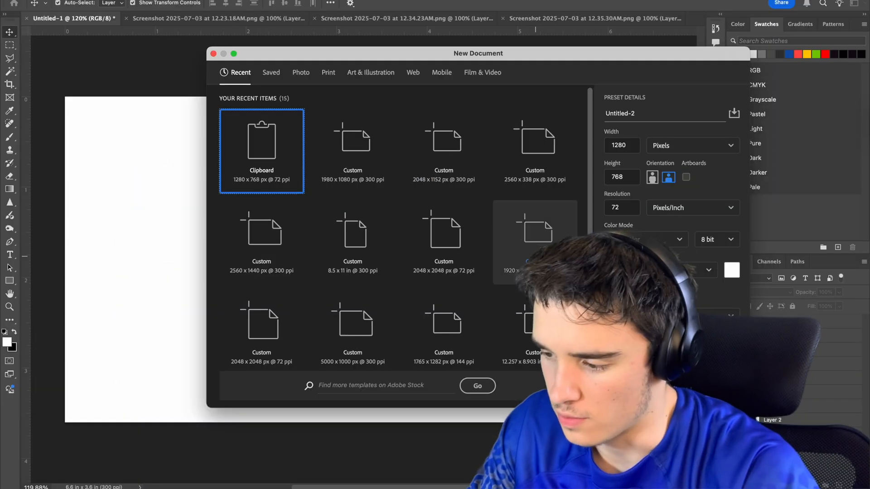
Create a 2048 x 1152 px document at 300 ppi in Photoshop and scale the pasted Union Jack to about 2.49 in wide.
left_click(444, 145)
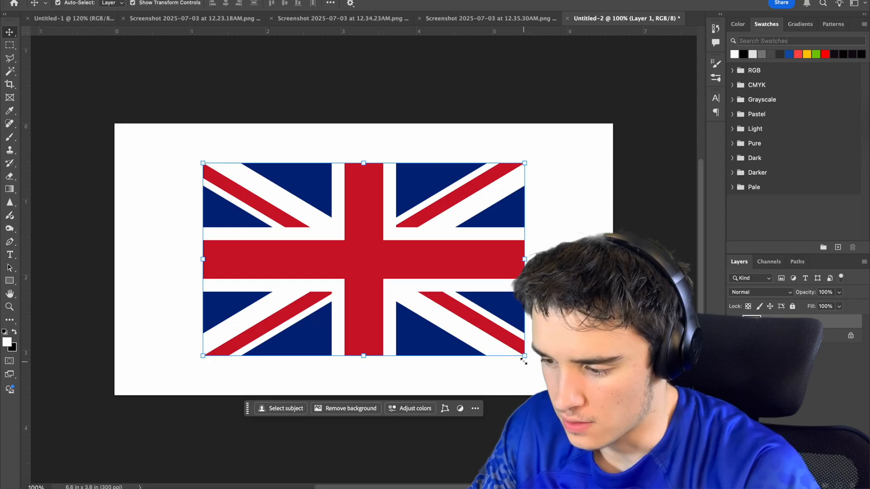
left_click_drag(524, 361, 397, 277)
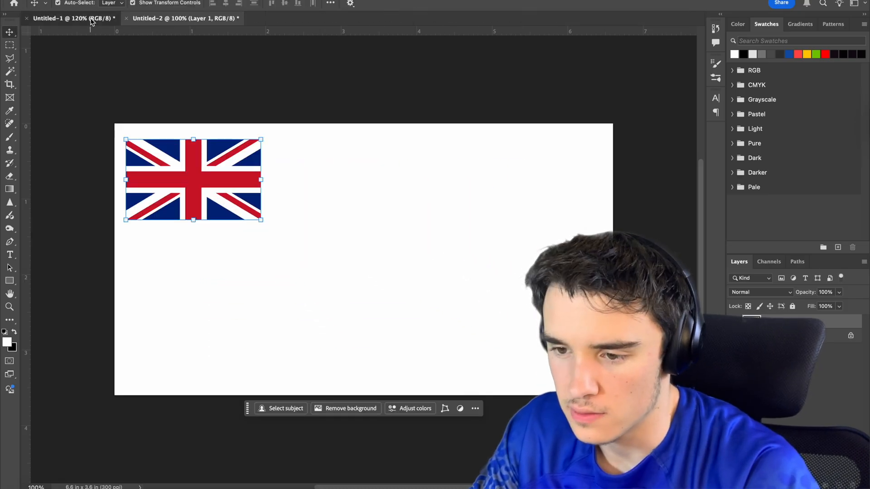
Copy the rounded flag shape from the Portuguese document into the new one and fill it with dark blue.
left_click(72, 18)
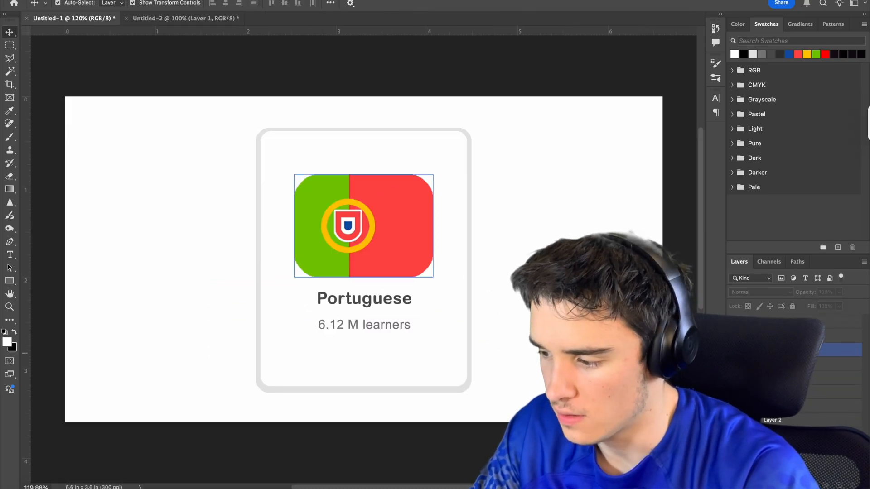
left_click(786, 350)
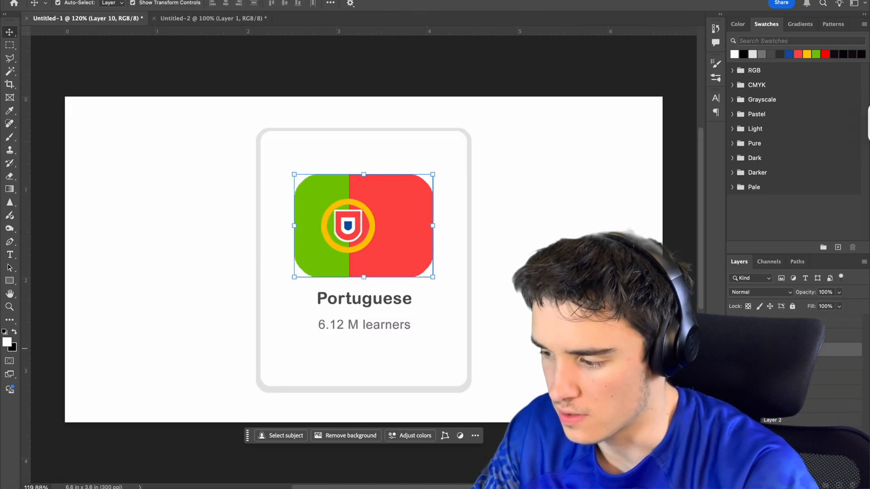
left_click(245, 19)
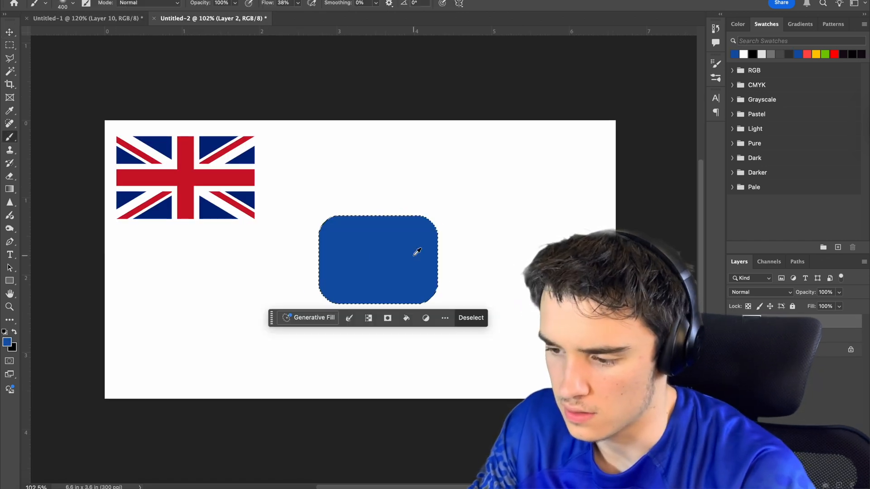
key("ctrl+d")
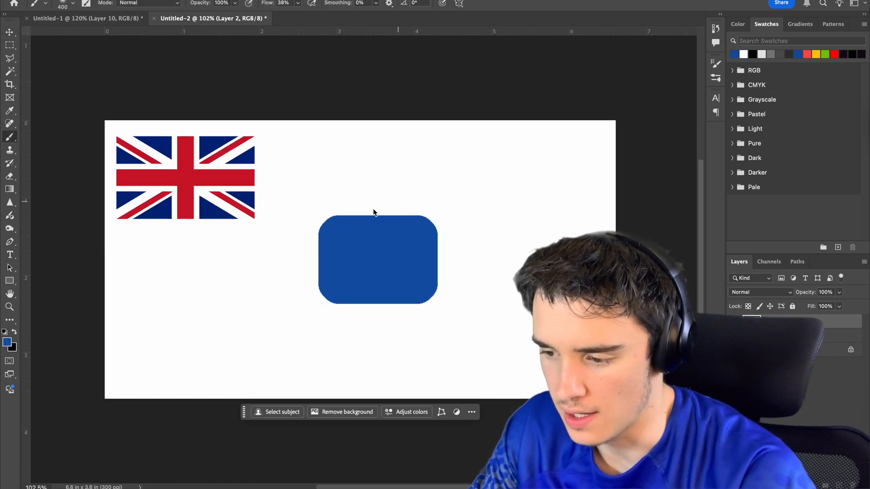
Draw a centered red cross spanning the full width and height of the blue rounded shape.
scroll(357, 225, "up", 2)
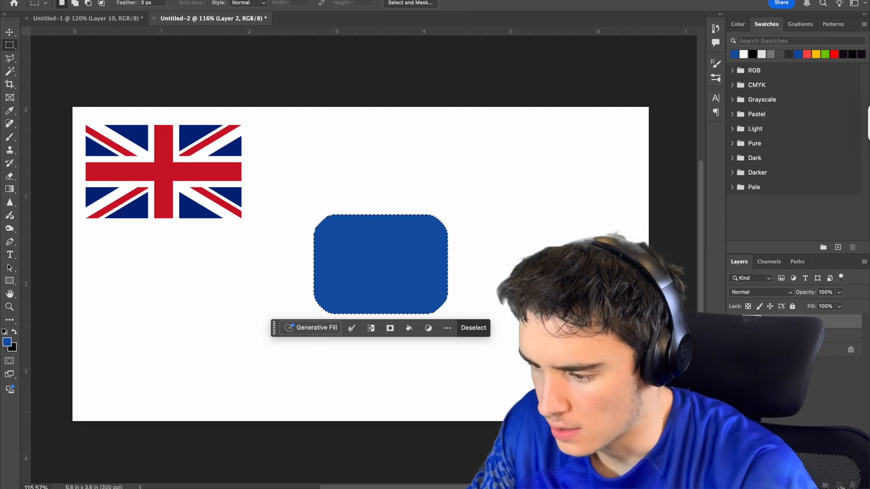
left_click_drag(273, 253, 467, 275)
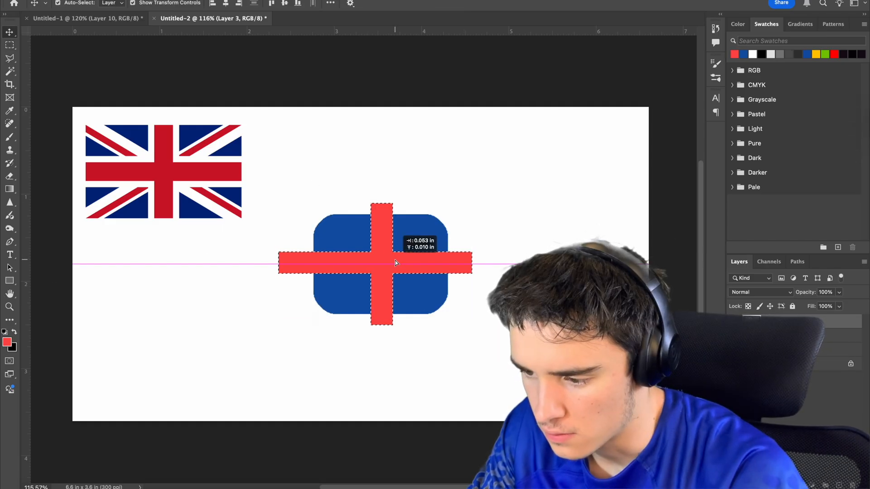
left_click_drag(396, 259, 392, 263)
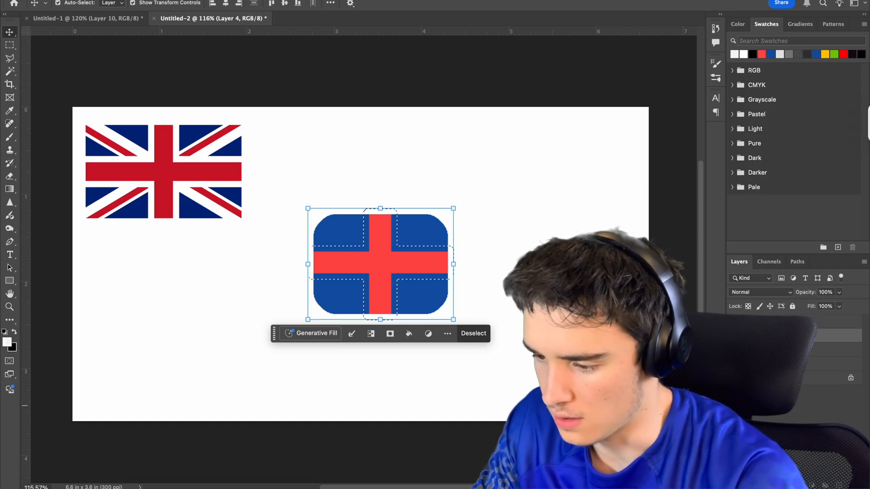
Fill the expanded cross selection with white to give the red cross a white border.
key("alt+BackSpace")
key("super+d")
scroll(412, 290, "up", 1)
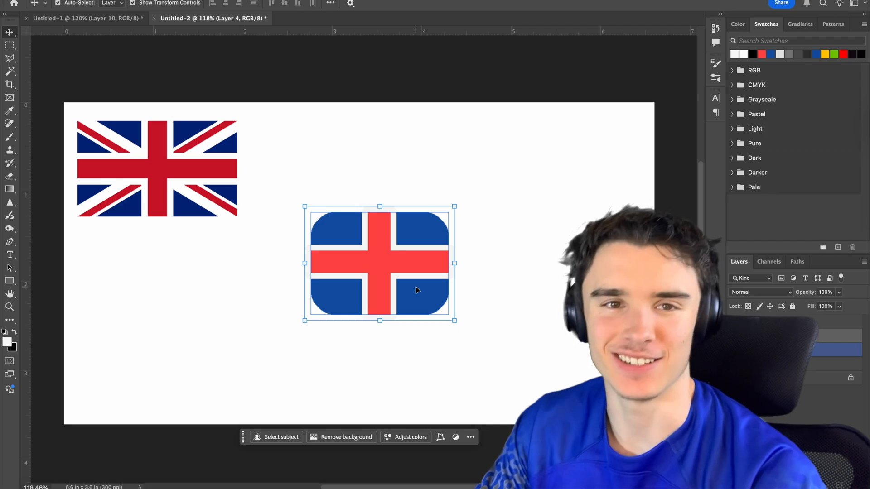
left_click(643, 356)
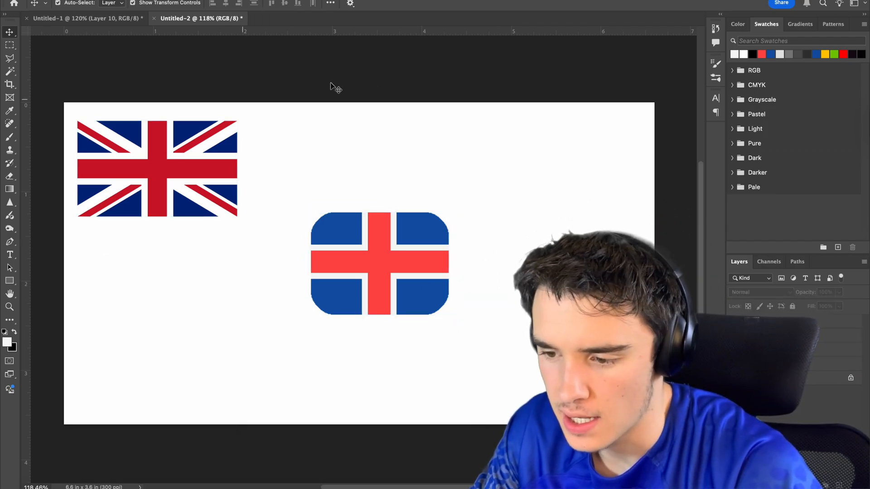
Create a white strip on a new layer, rotate it corner to corner behind the cross, and mirror it for the opposite diagonal.
key("m")
left_click_drag(333, 195, 350, 354)
left_click(838, 484)
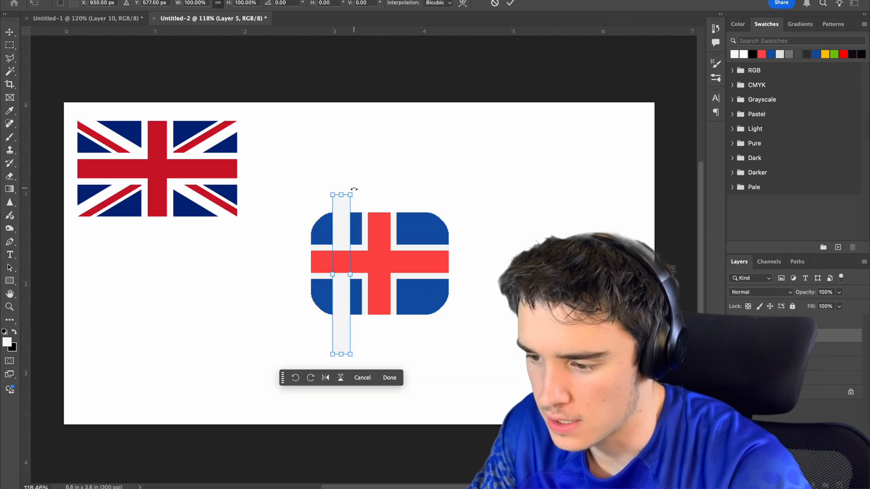
left_click_drag(354, 190, 276, 172)
left_click_drag(438, 300, 392, 312)
left_click(110, 0)
mouse_move(136, 216)
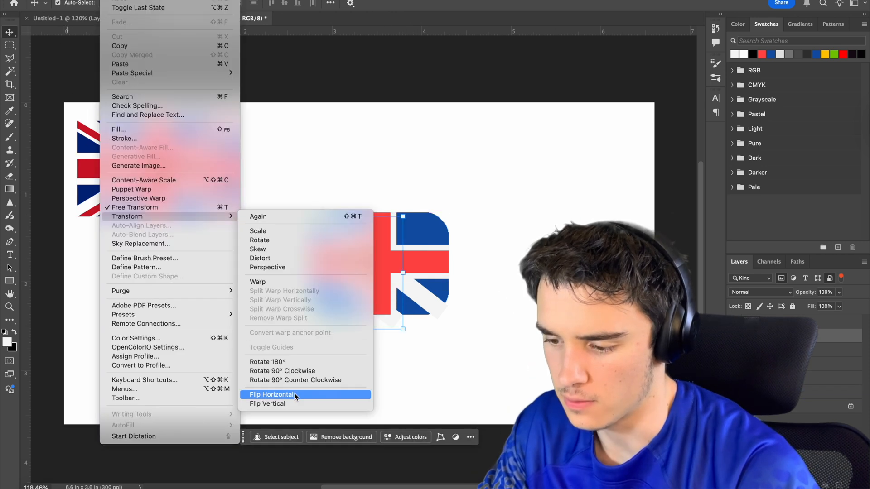
left_click(295, 394)
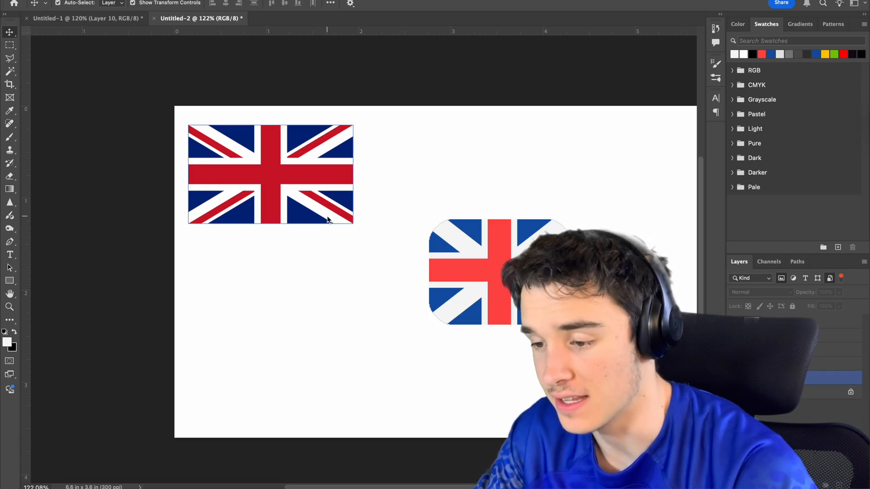
Create a thin strip in the cross's red on a new layer and rotate it about -52° along the upper-left white diagonal.
scroll(177, 320, "up", 1)
left_click(10, 45)
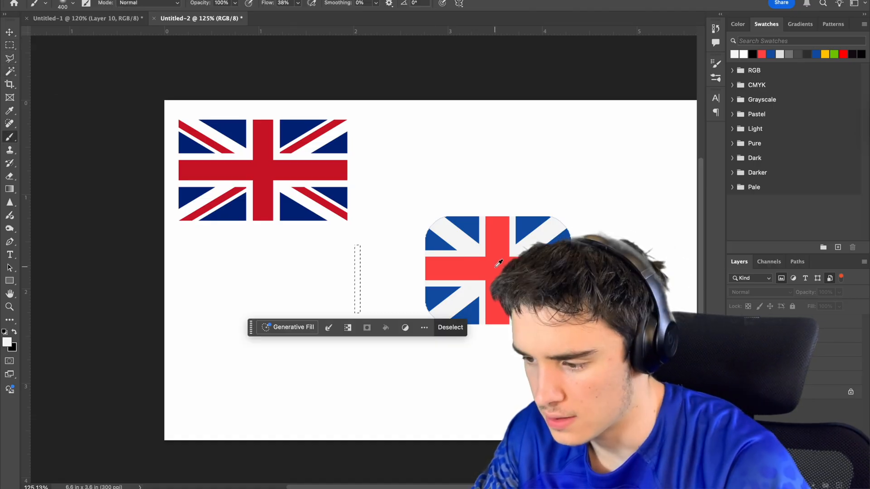
left_click(495, 267, "alt")
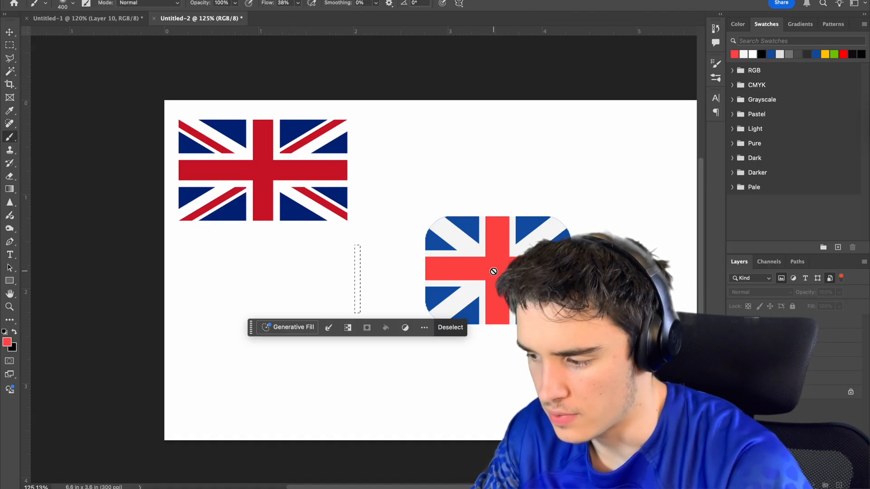
left_click(838, 486)
key("alt+BackSpace")
key("super+d")
key("v")
left_click_drag(359, 301, 443, 290)
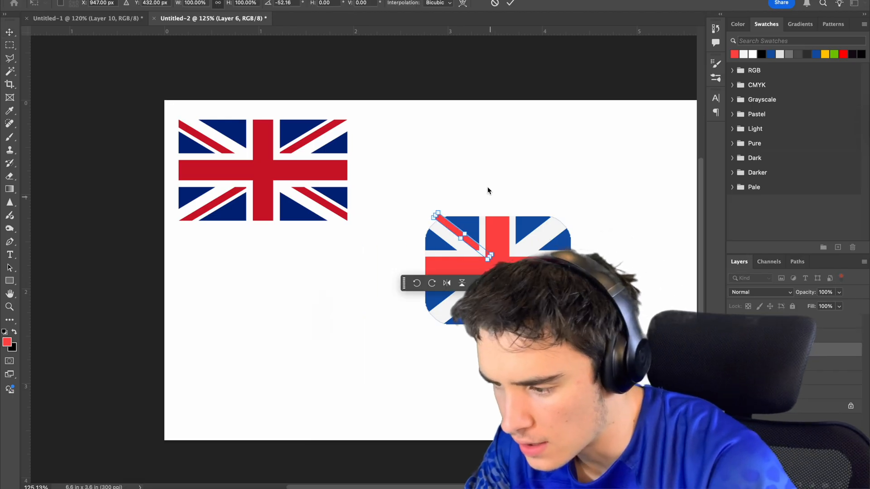
scroll(489, 191, "up", 3)
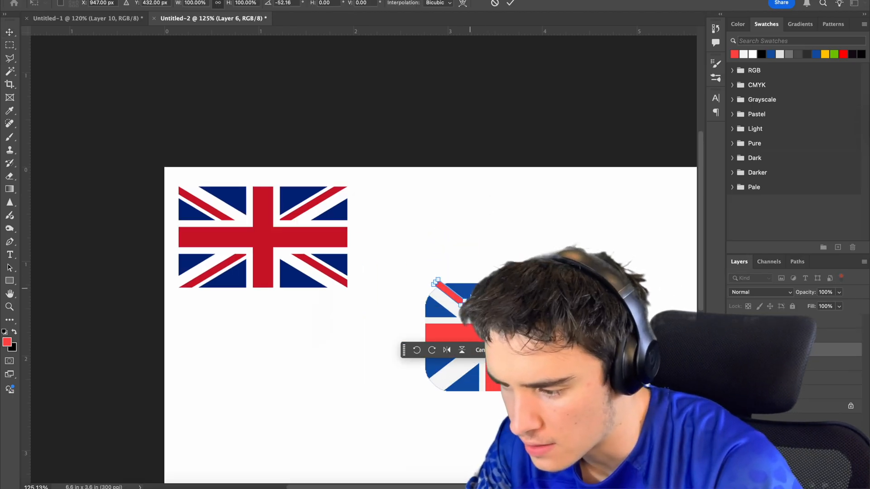
Fit the red stripe within the upper-left white diagonal and place mirrored copies in the other three corners of the icon.
scroll(471, 308, "up", 10)
scroll(467, 332, "down", 1)
left_click_drag(132, 48, 135, 46)
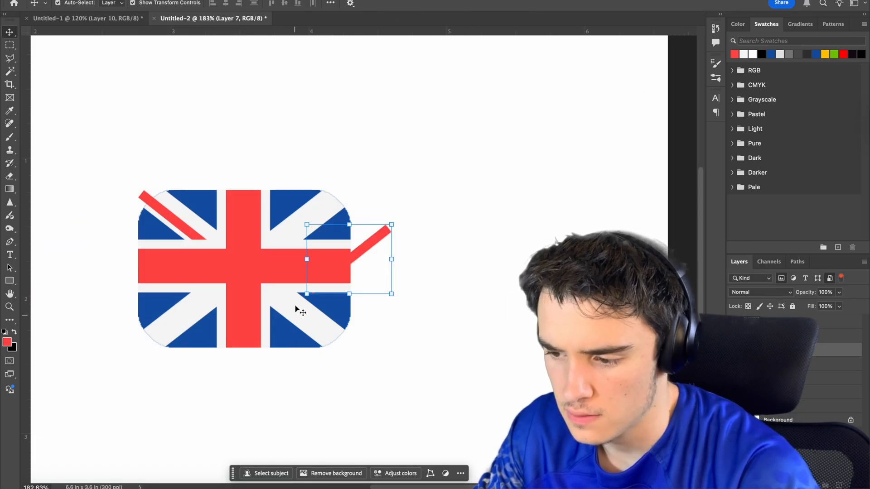
left_click_drag(298, 307, 292, 213)
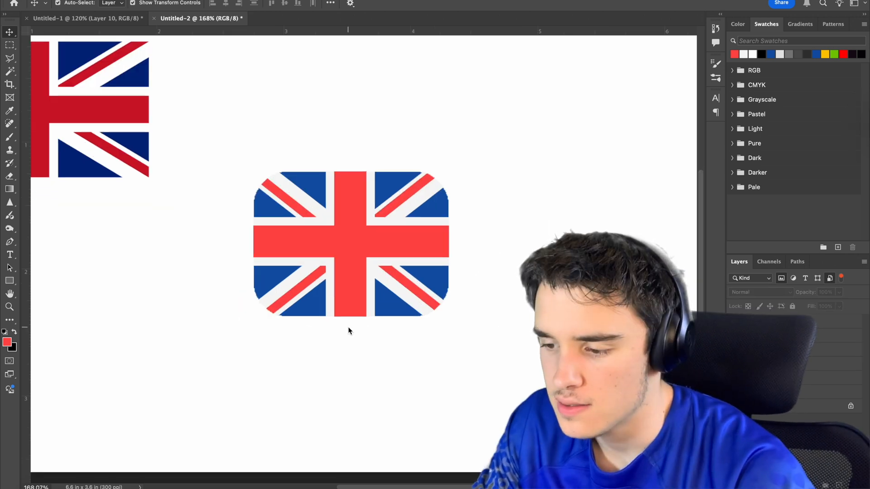
scroll(348, 327, "down", 4)
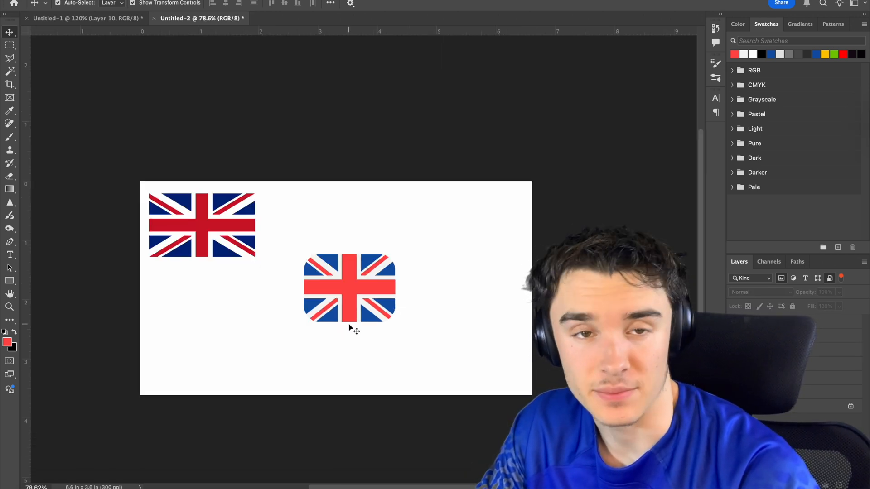
Delete the reference Union Jack from the canvas and merge the icon's layers.
left_click(771, 379)
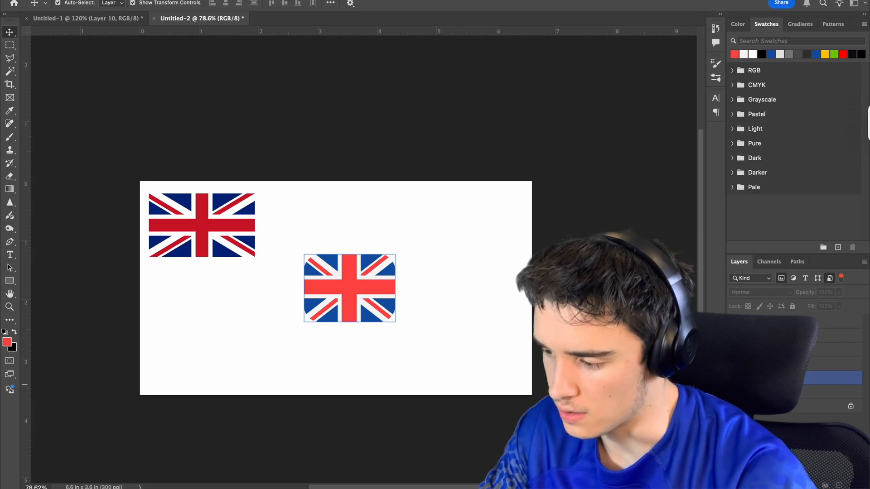
key("Delete")
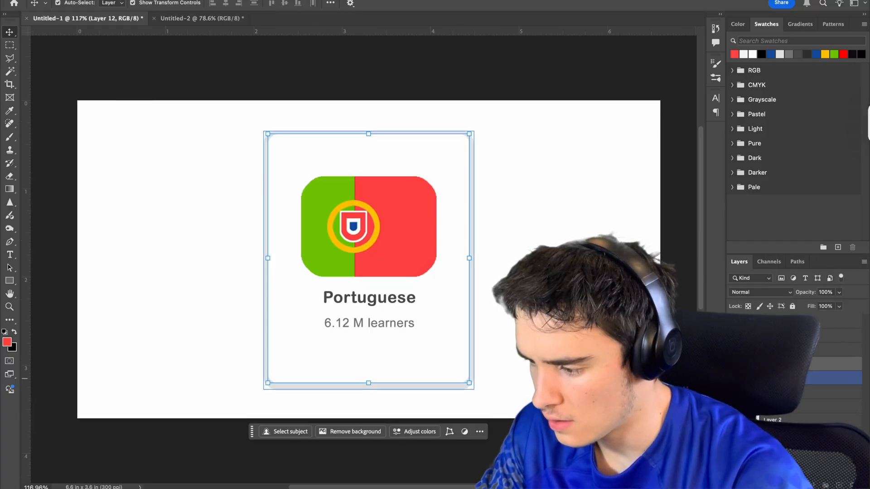
key("super+e")
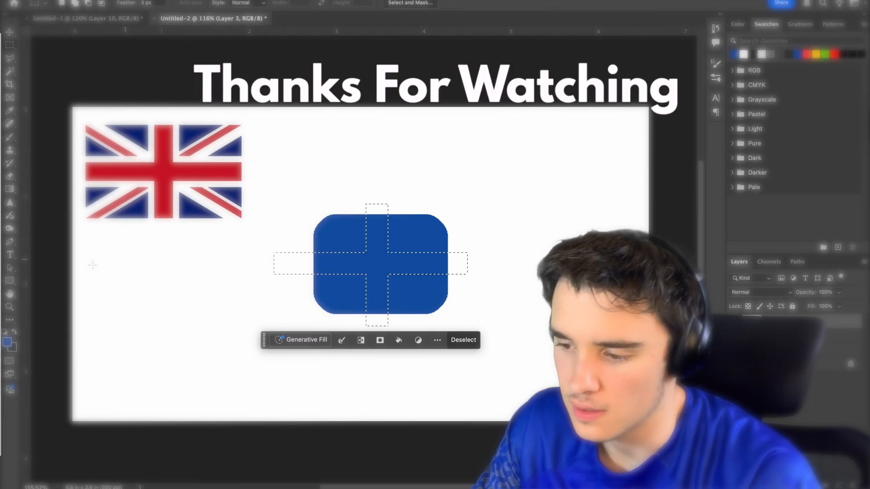
key("alt+BackSpace")
left_click_drag(396, 260, 396, 262)
key("ctrl+d")
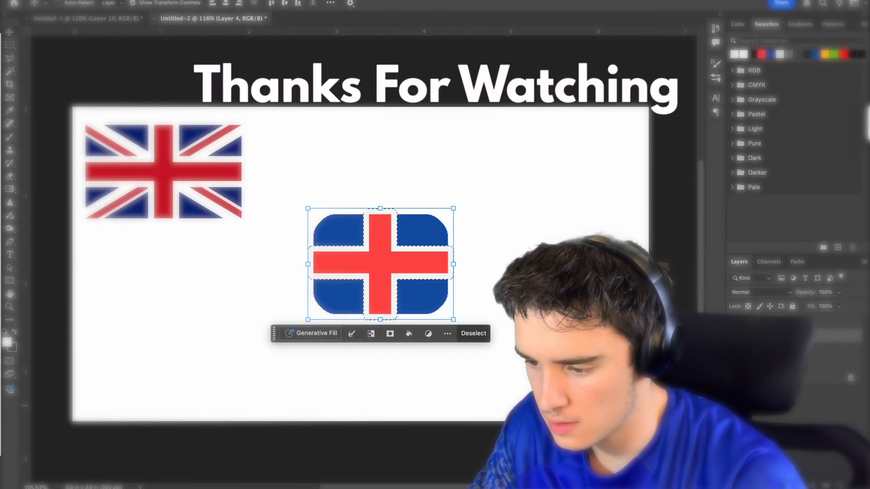
scroll(411, 289, "up", 1)
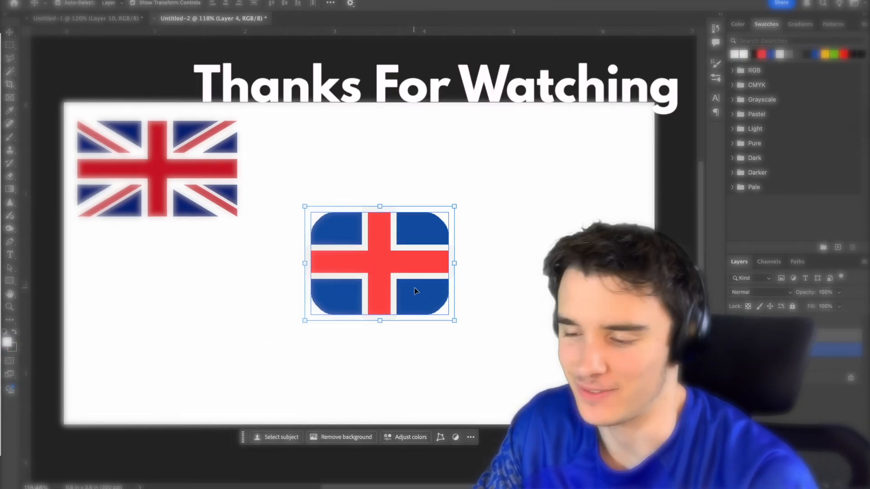